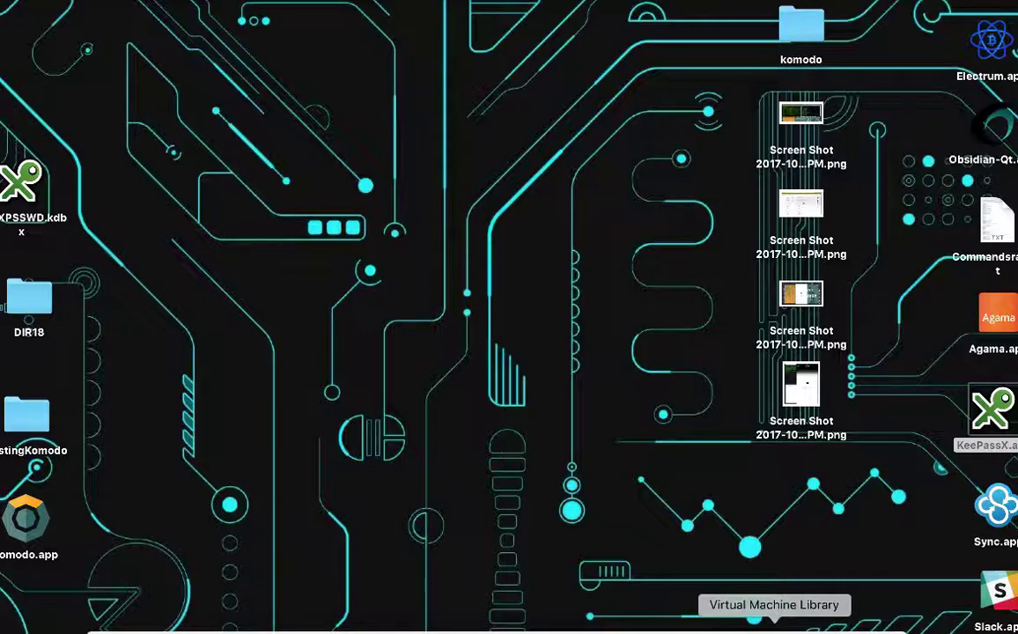
- Open the OS X 10.11 virtual machine from the Dock
click(932, 628)
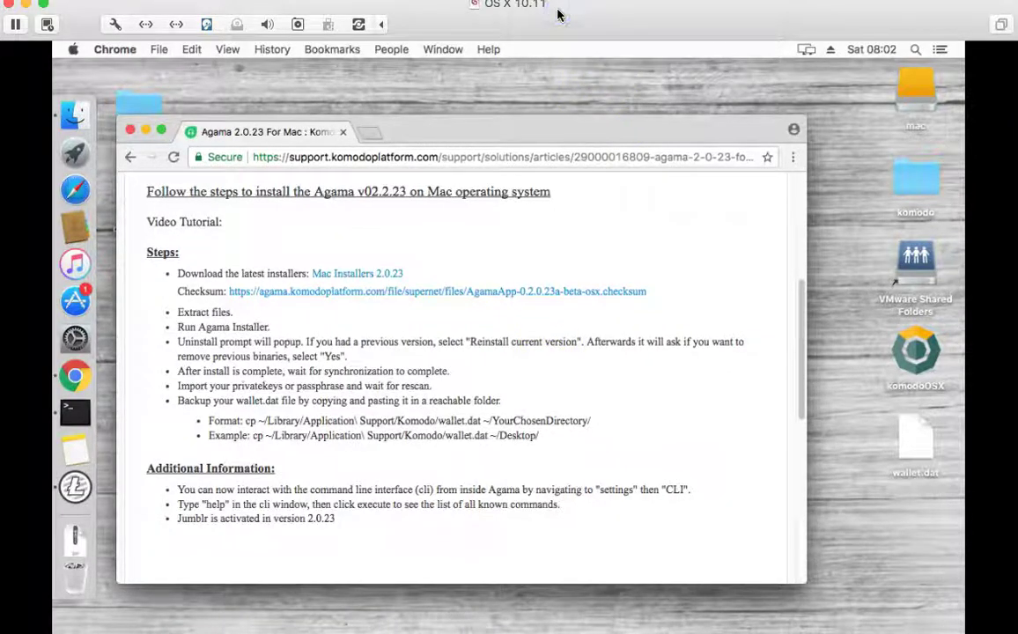
- Download the Mac Installers 2.0.23 zip from the Agama support article
click(563, 42)
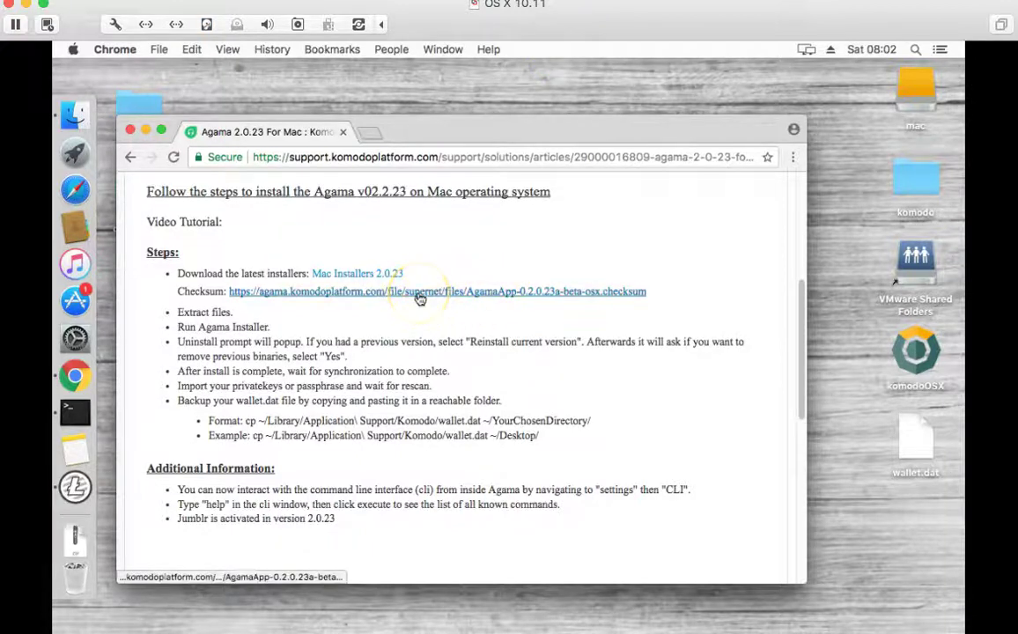
scroll(418, 304, up, 3)
double_click(325, 160)
scroll(404, 493, down, 5)
scroll(401, 458, up, 5)
click(370, 404)
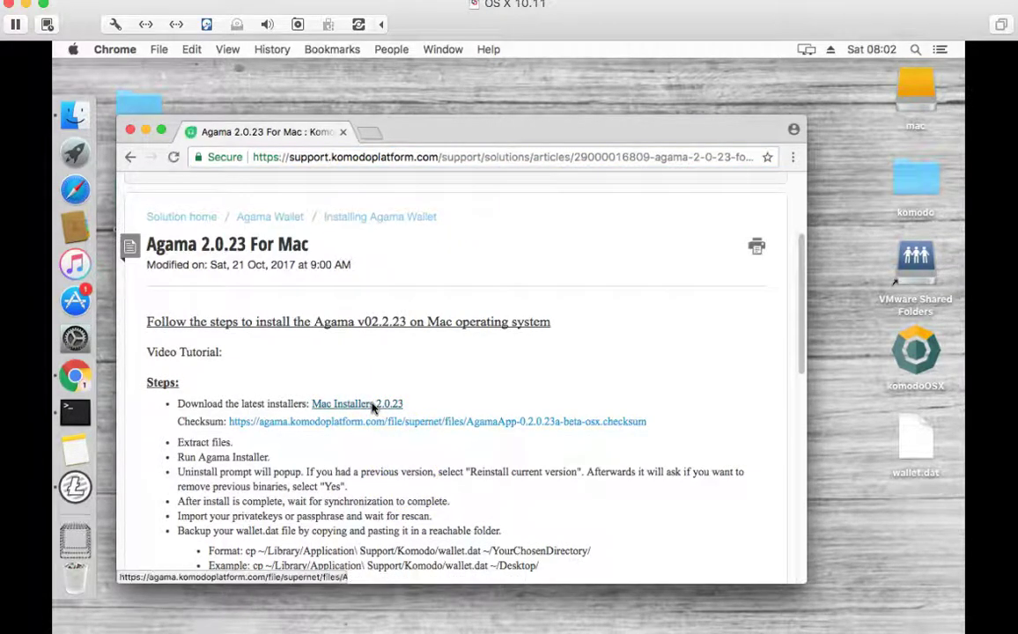
- Load supernet.org in a new tab, then return to the Komodo support article
click(369, 139)
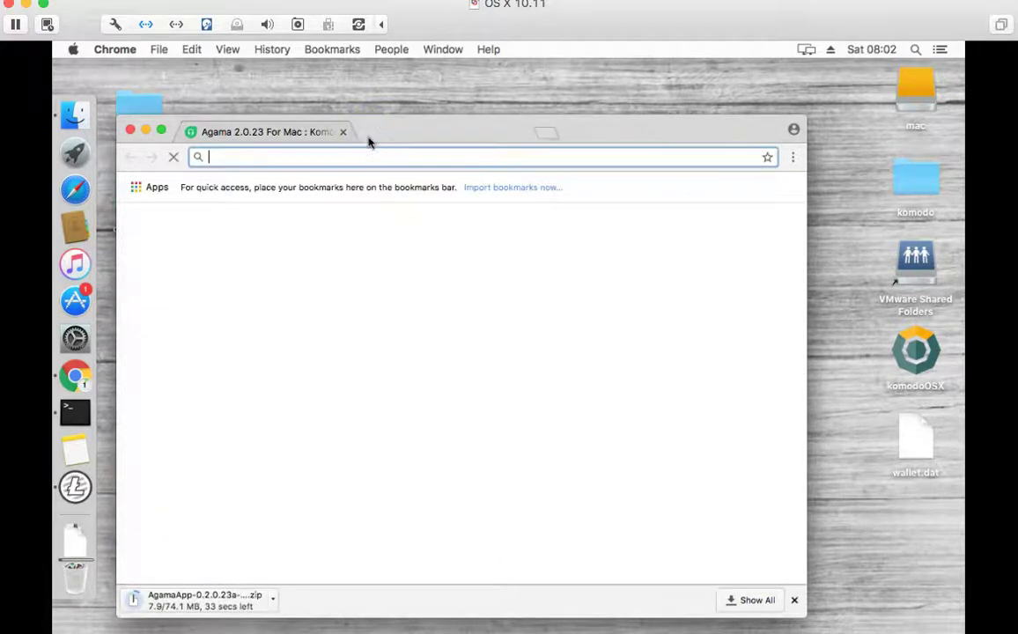
text(supernet)
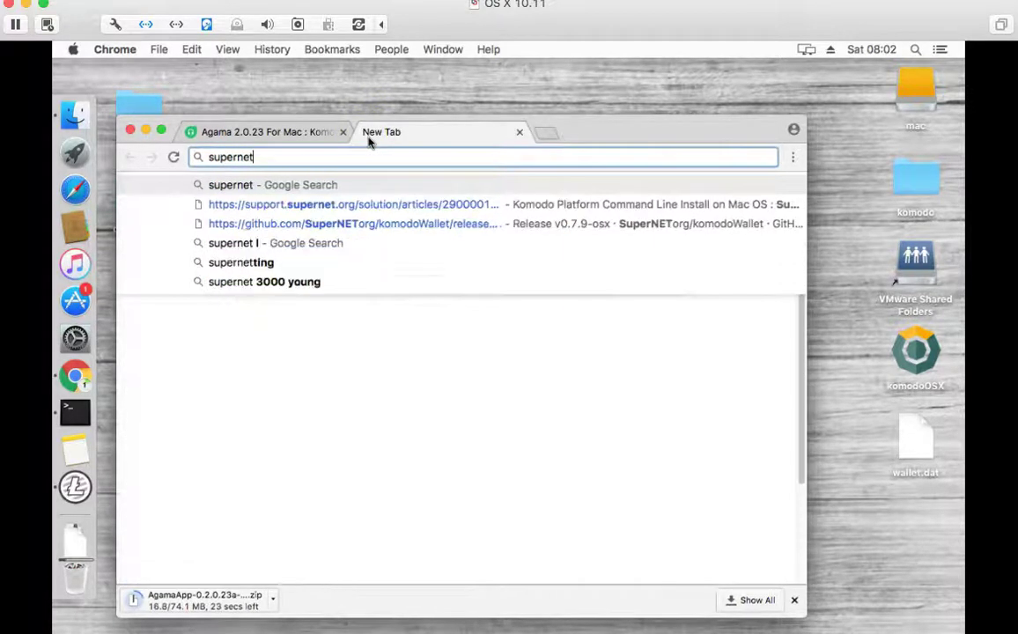
text(.org)
key(Return)
click(275, 130)
click(274, 132)
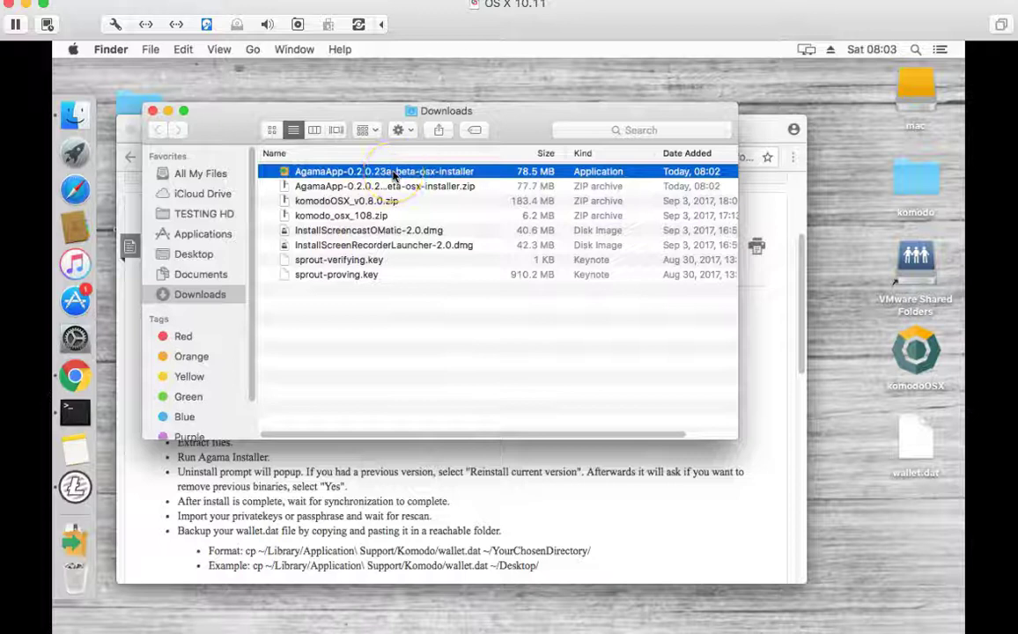
- Launch AgamaApp-0.2.0.23a-beta-osx-installer from Downloads and close the Finder window
double_click(393, 174)
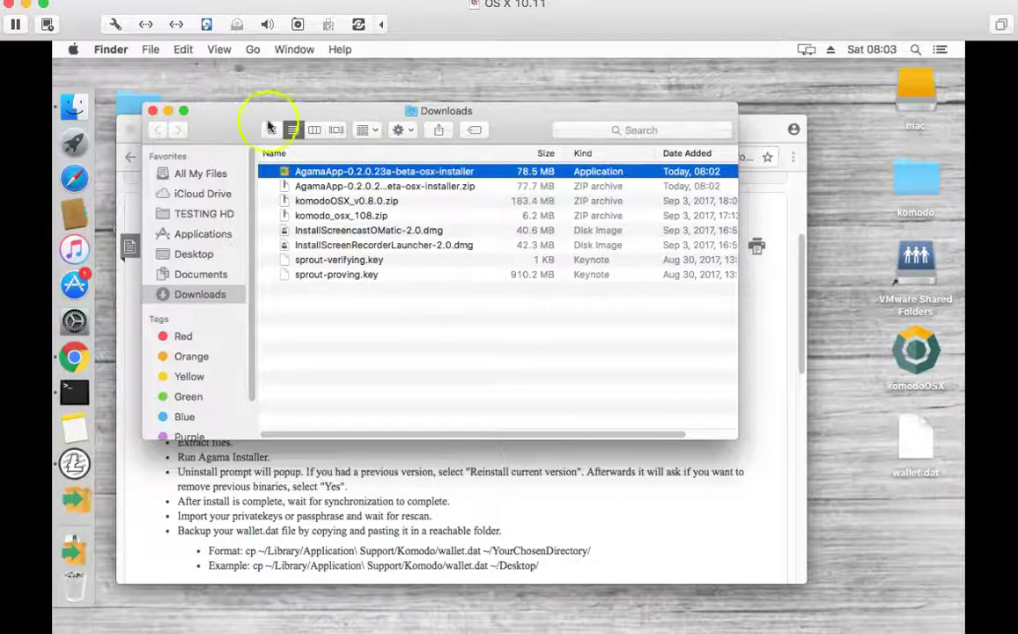
click(155, 113)
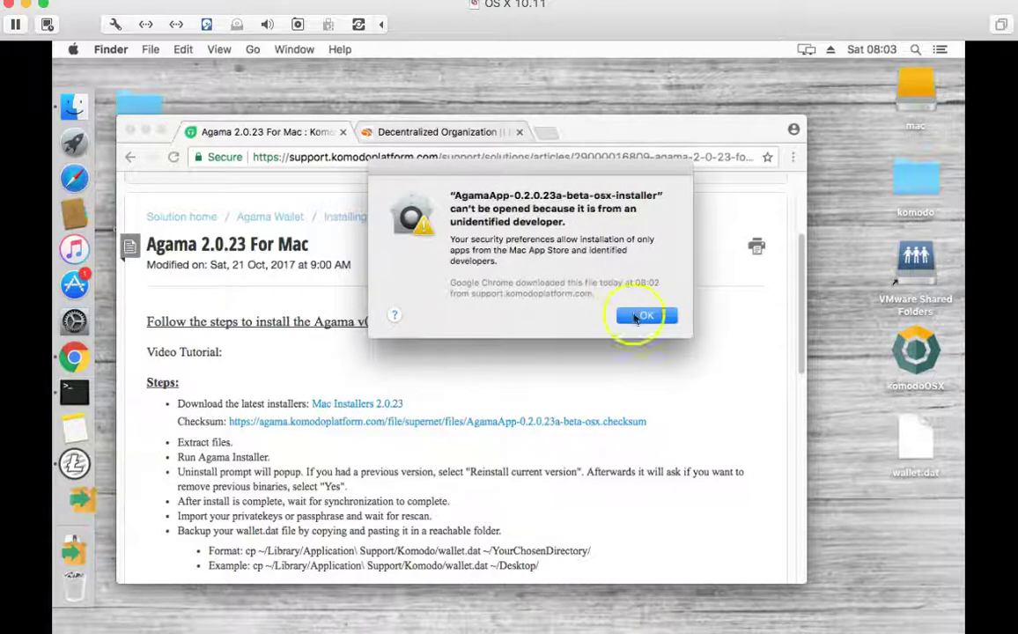
- Dismiss the unidentified-developer warning, open System Preferences, and quit Slack
click(646, 318)
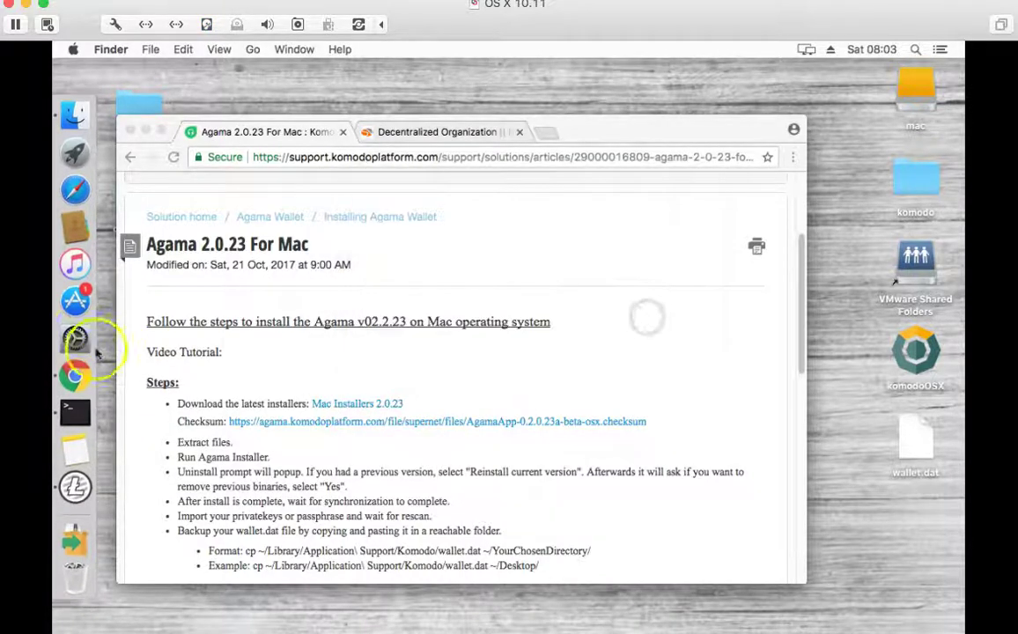
drag(90, 336, 290, 284)
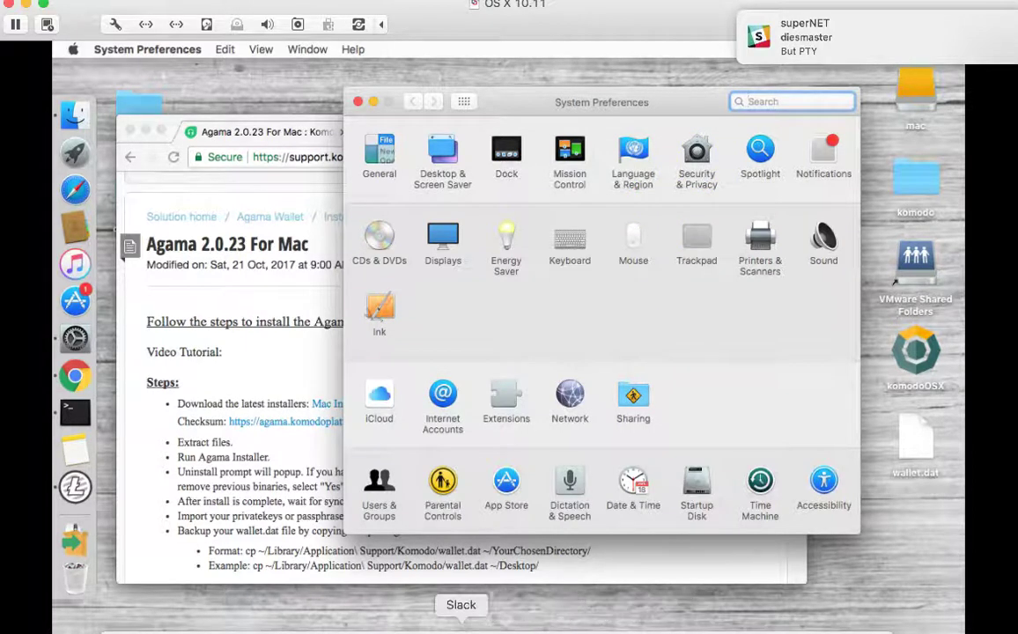
right_click(461, 621)
click(467, 599)
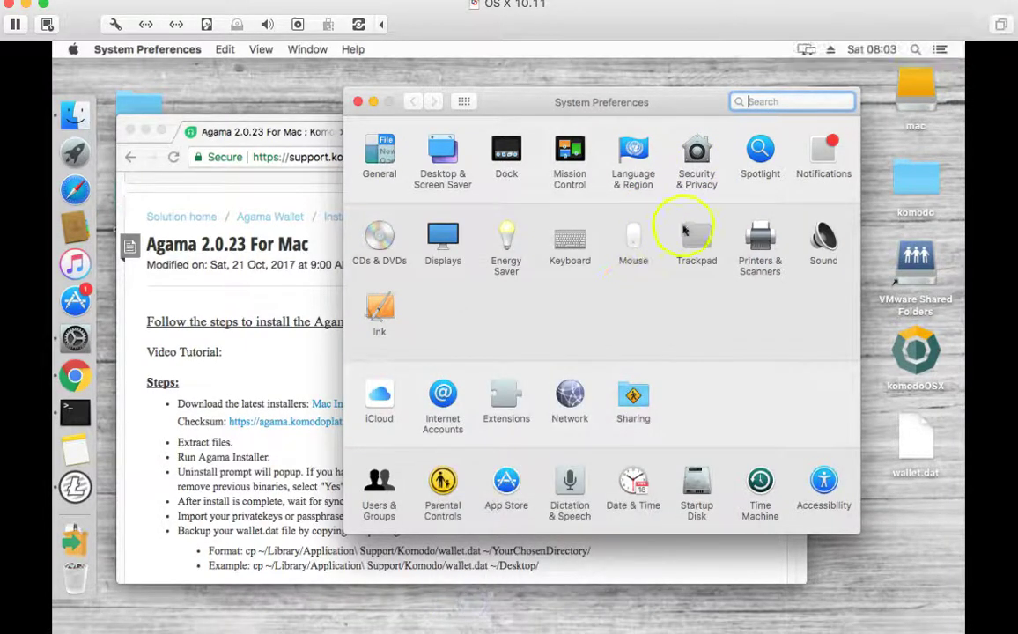
- Allow the Agama installer via Security & Privacy Open Anyway, authorize with the account password, and close
click(699, 158)
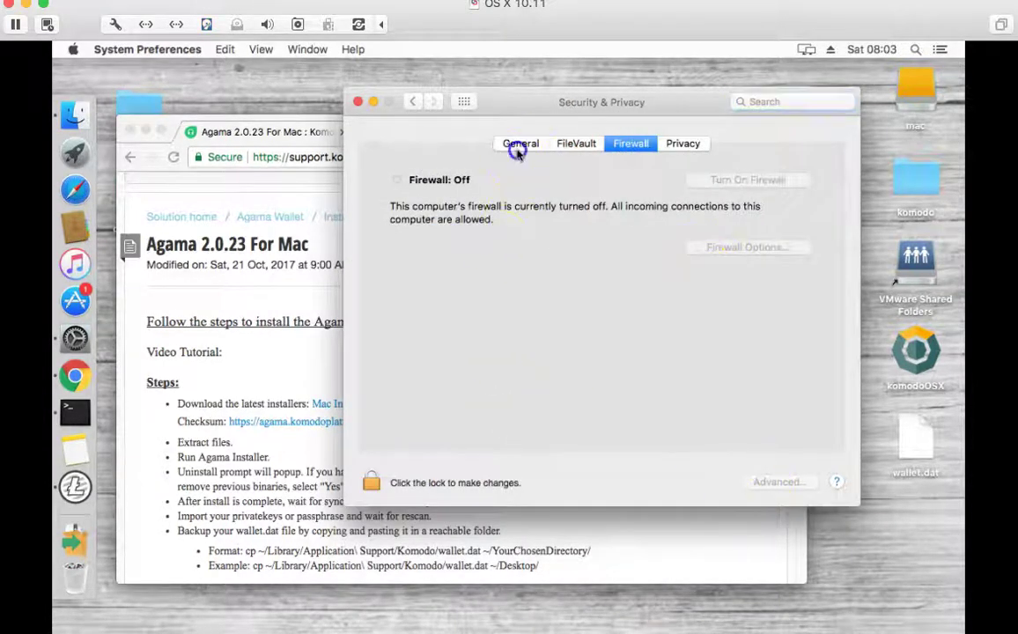
click(519, 144)
click(712, 398)
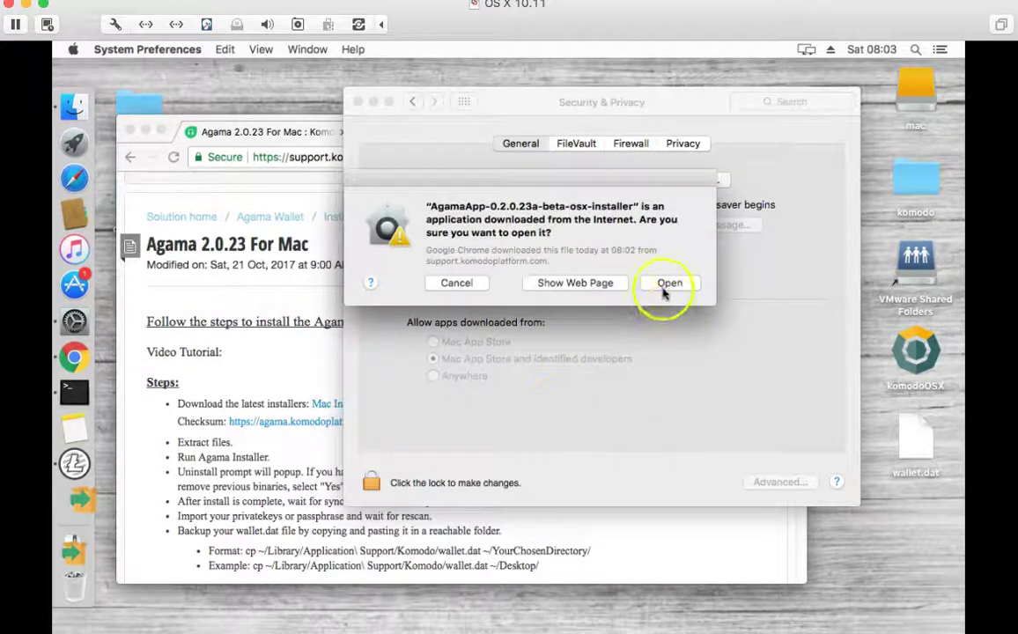
click(669, 290)
click(654, 289)
text(1234567890)
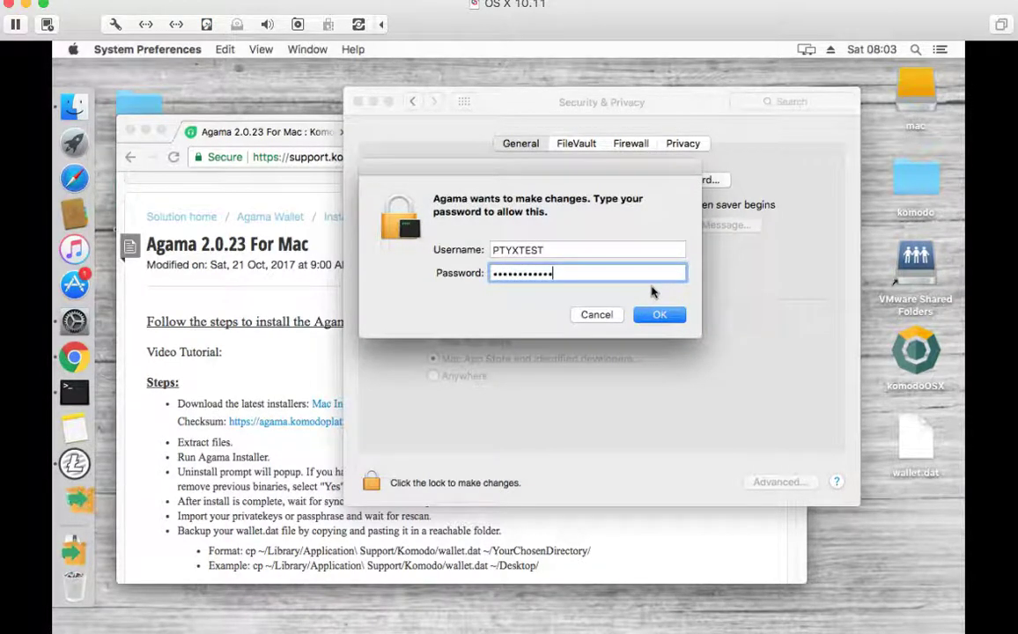
key(Return)
click(359, 104)
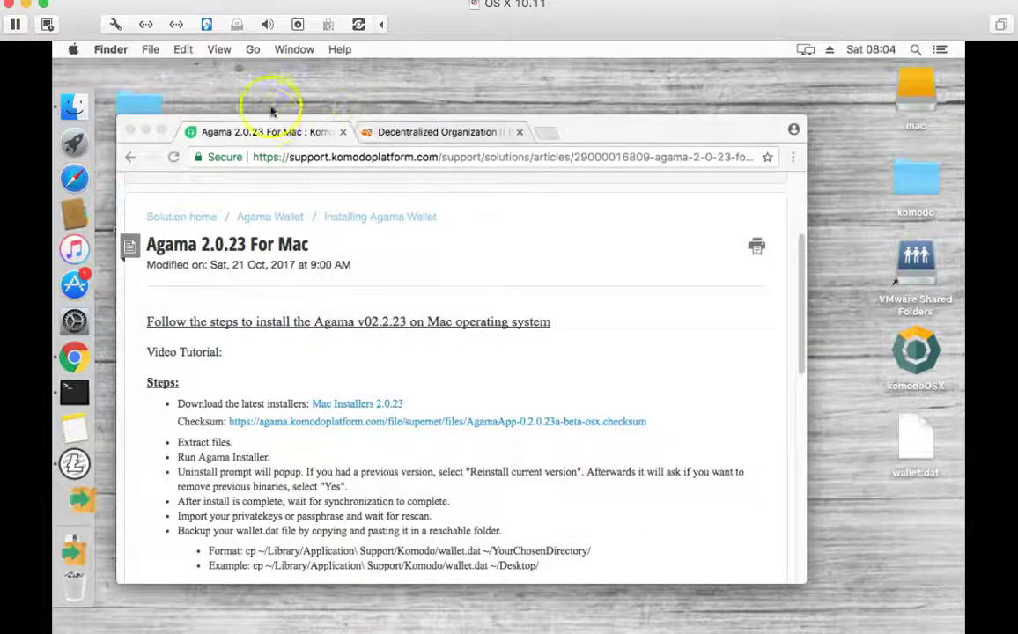
click(271, 122)
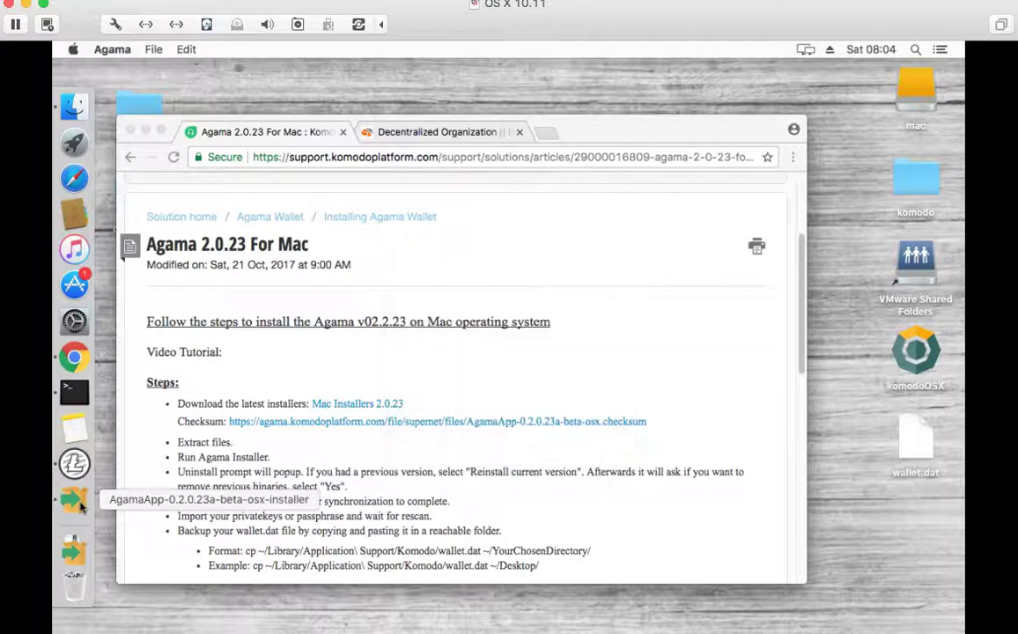
- Confirm the language, accept the licence agreement, keep the default directory, and start installing Agama
click(557, 388)
click(666, 475)
click(494, 424)
click(653, 476)
click(650, 476)
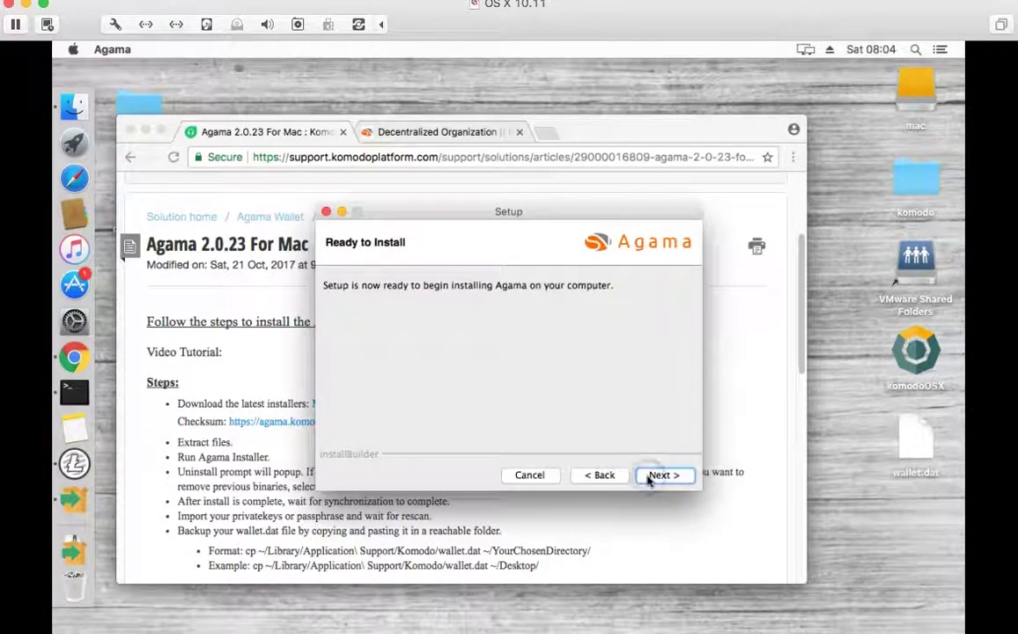
click(650, 476)
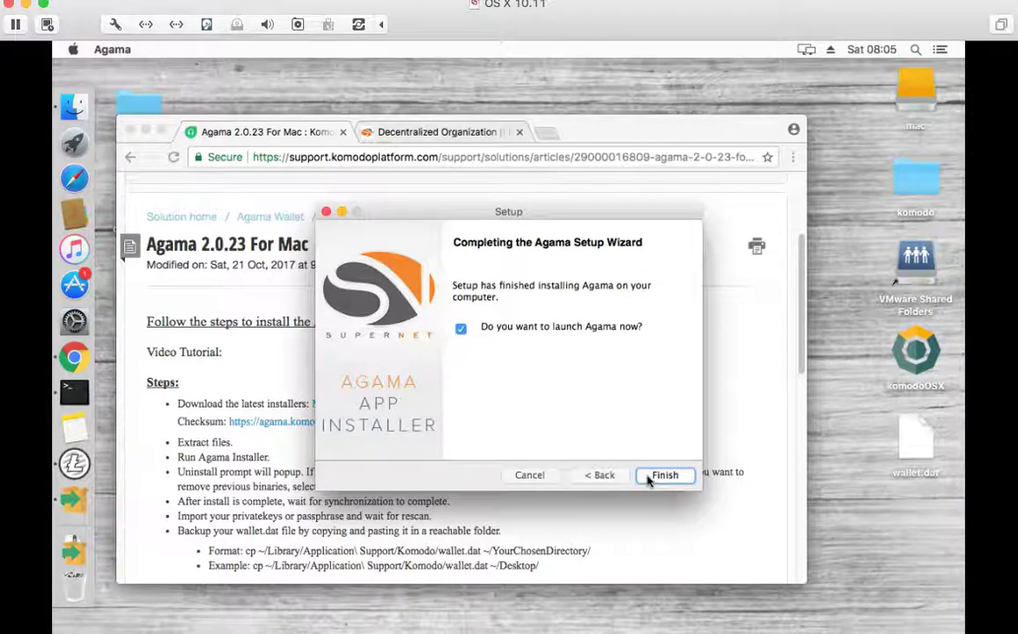
- Finish setup so Agama launches, and close the Chrome window
click(649, 476)
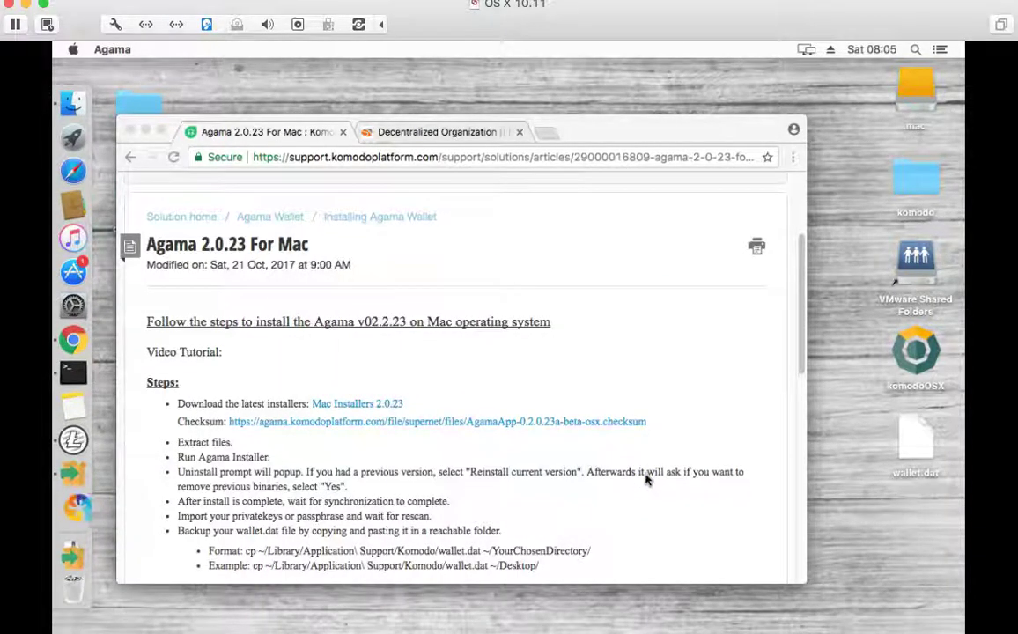
scroll(643, 478, down, 5)
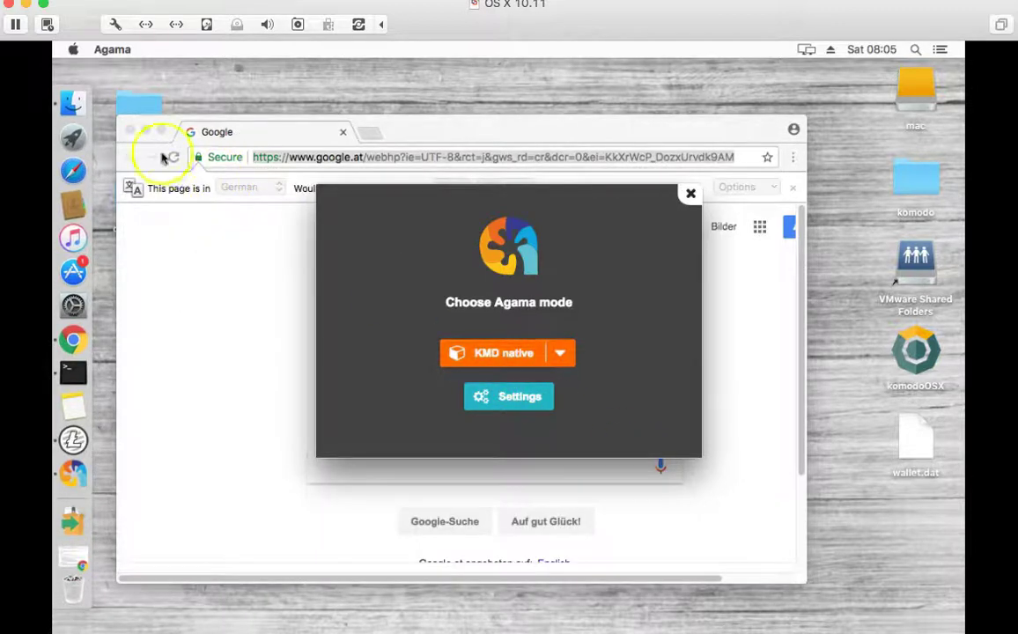
click(131, 132)
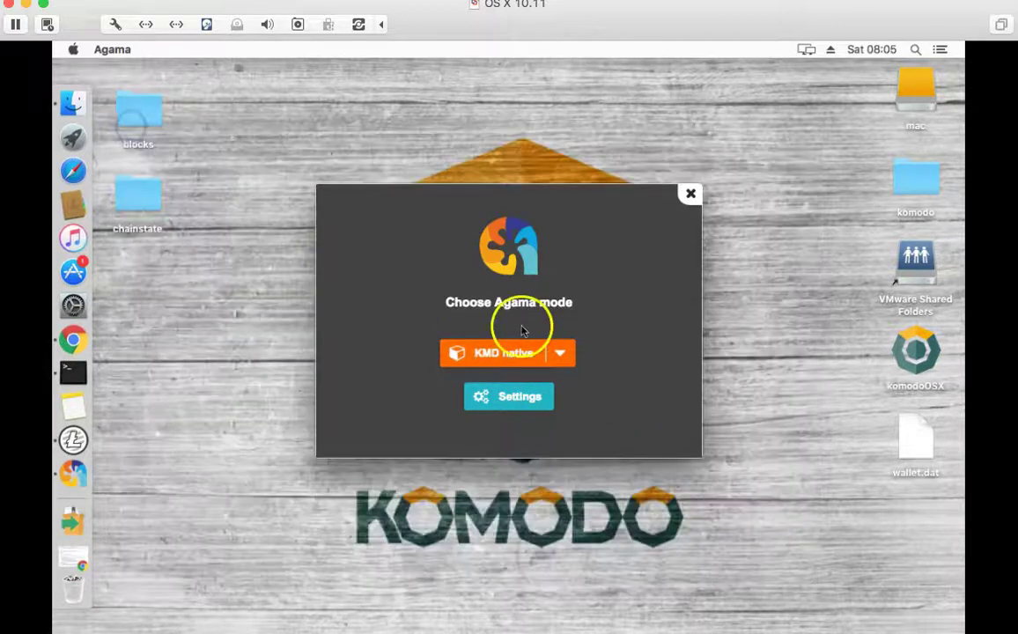
- Look over the mode list, then start the wallet in KMD native mode
click(560, 353)
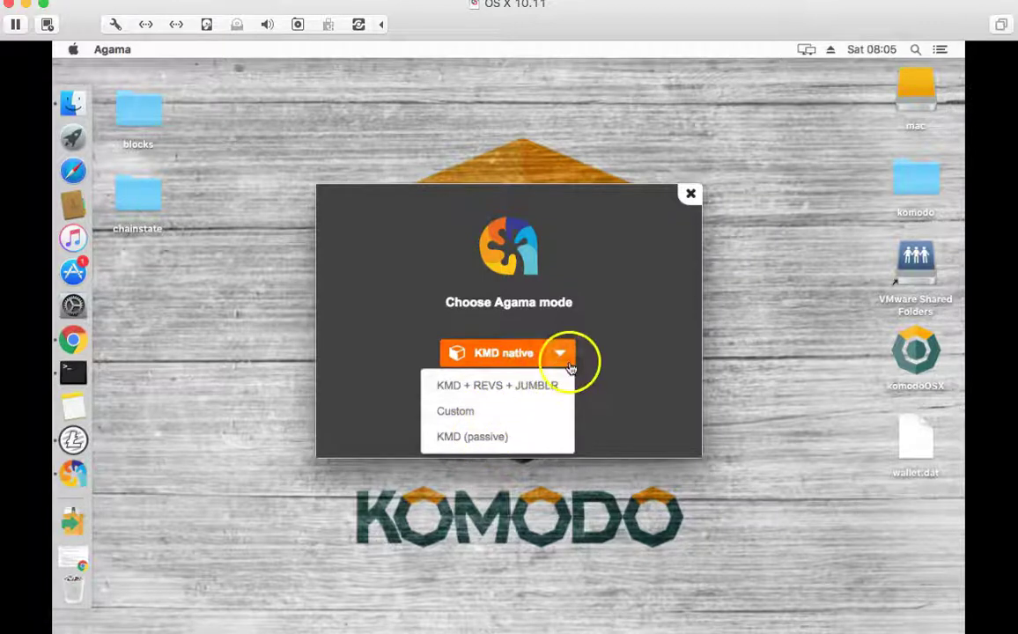
click(564, 357)
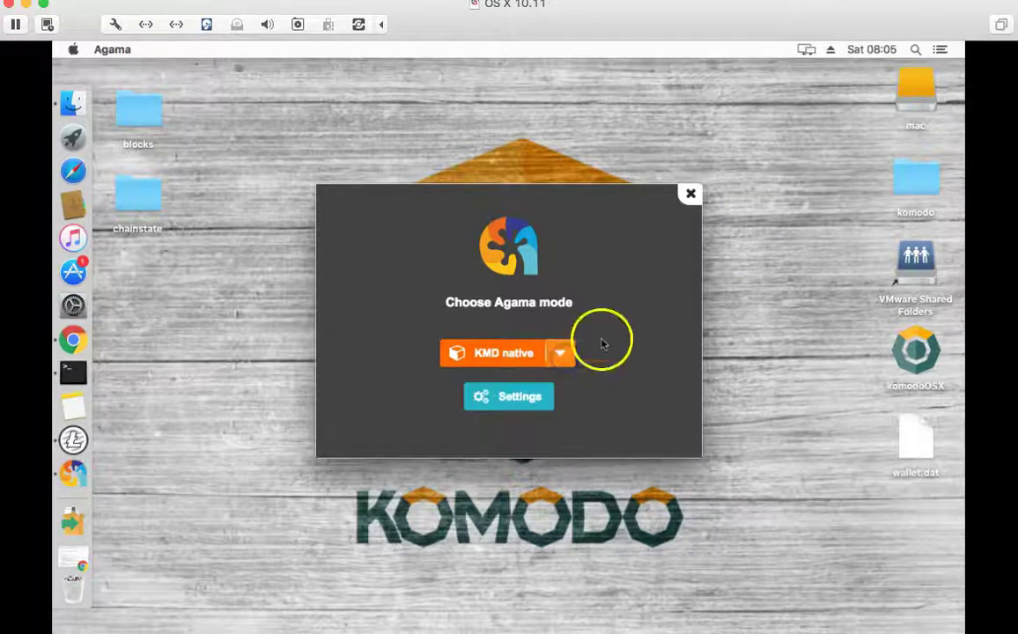
click(500, 352)
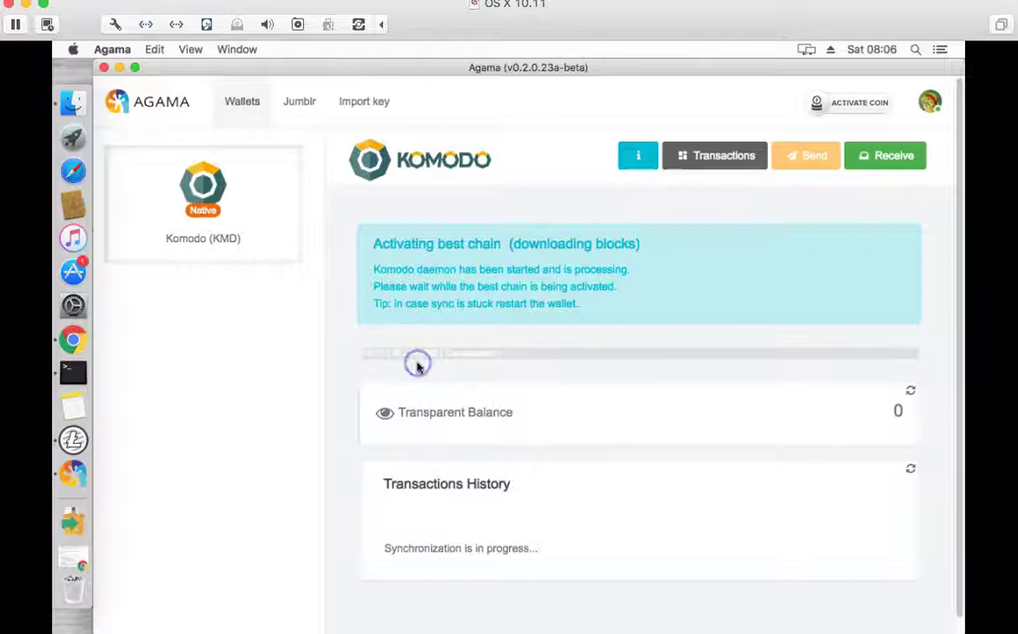
- Check the sync progress details and select the wallet's KMD receiving address
drag(495, 359, 402, 350)
click(572, 422)
scroll(564, 415, down, 1)
scroll(564, 422, up, 1)
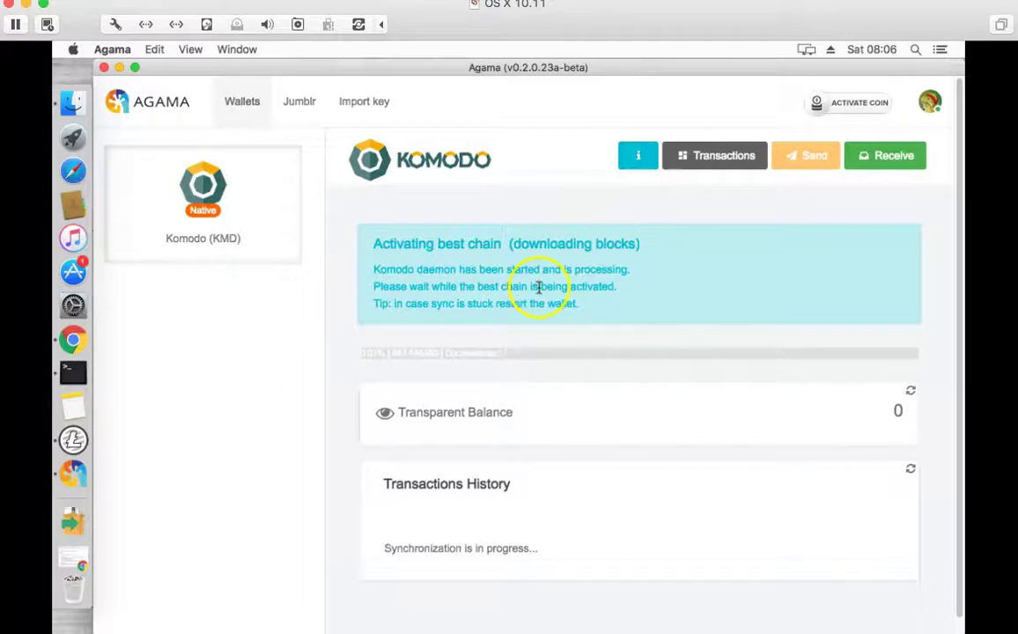
click(881, 164)
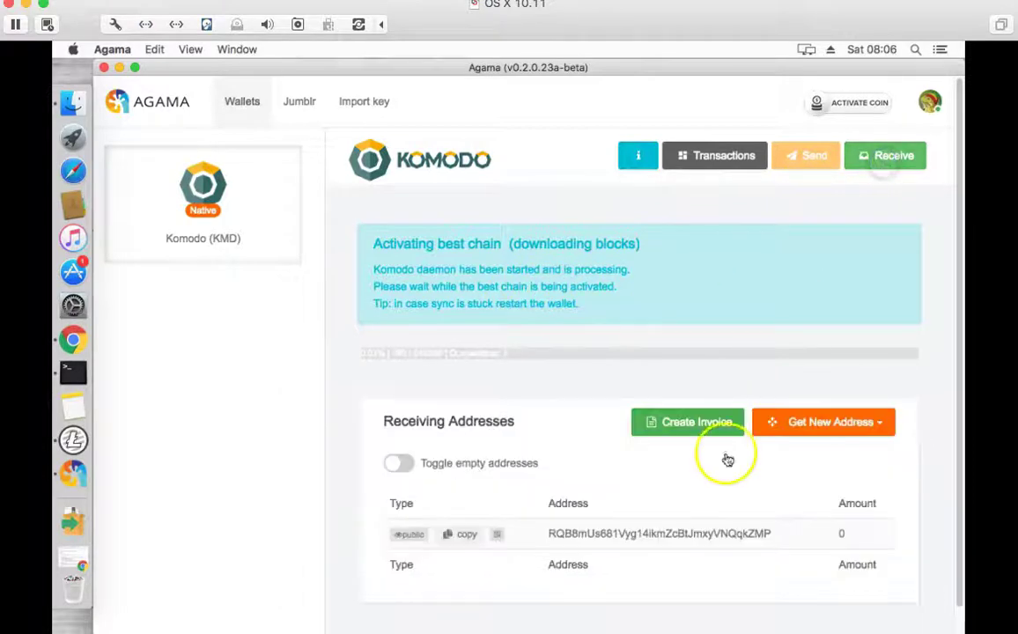
scroll(724, 462, down, 2)
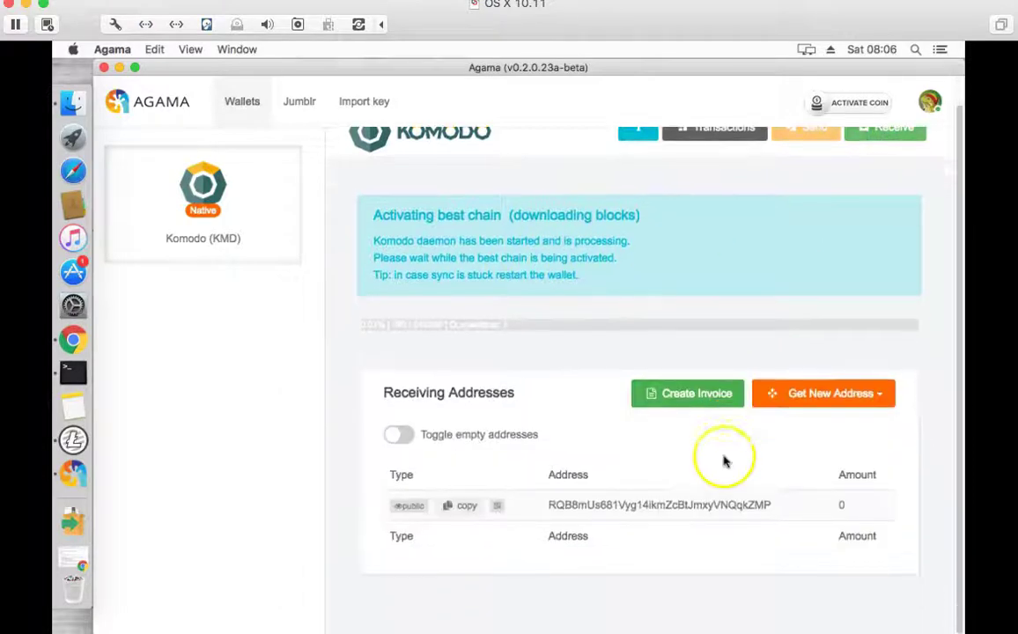
double_click(594, 505)
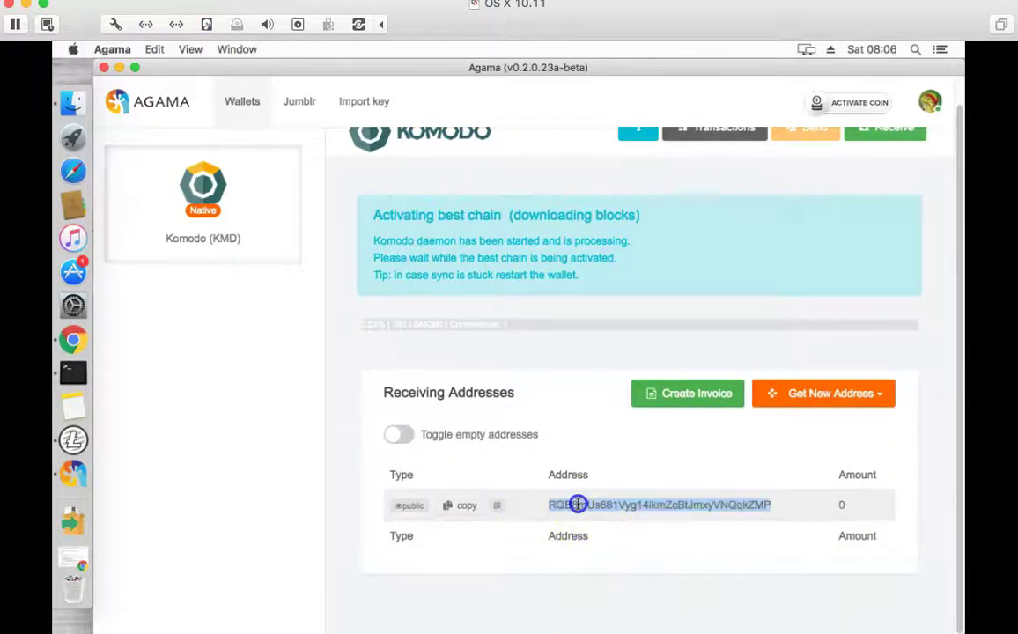
click(667, 503)
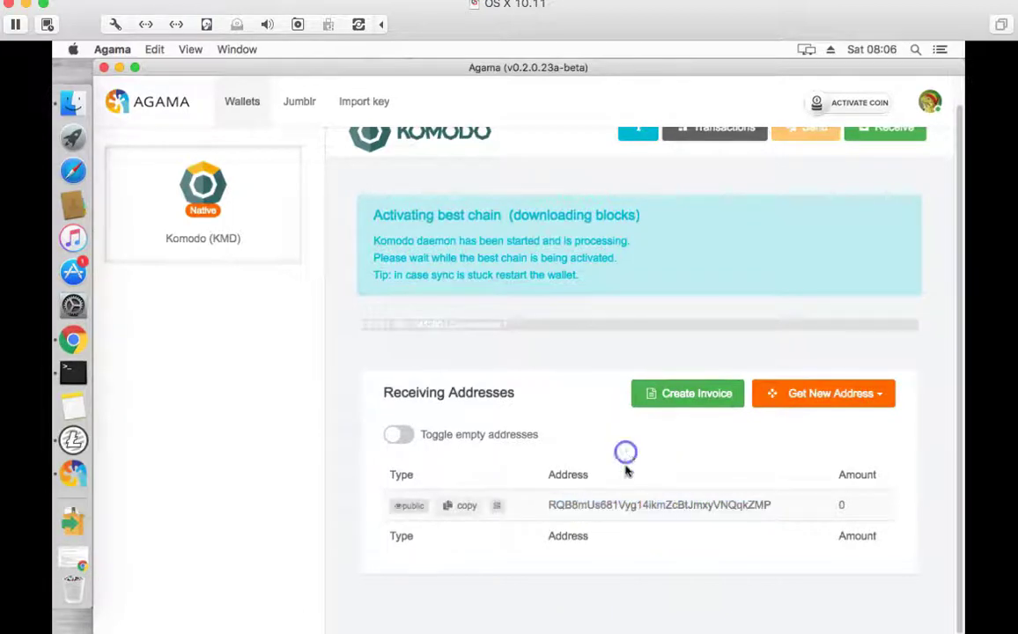
double_click(635, 509)
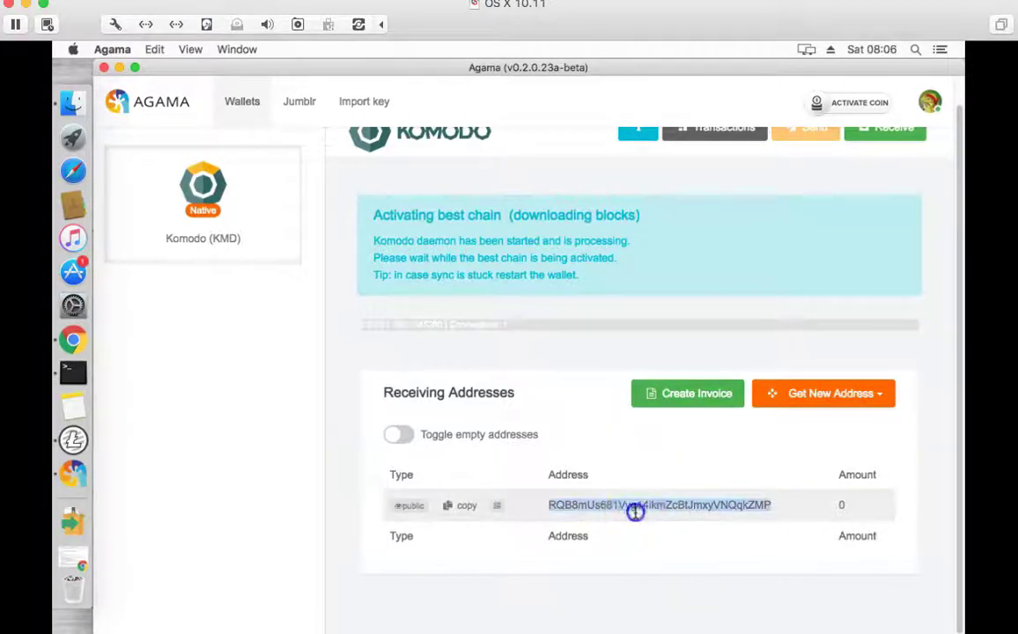
- Preview the Get New Address type options, dismiss them, and open the account menu
click(821, 393)
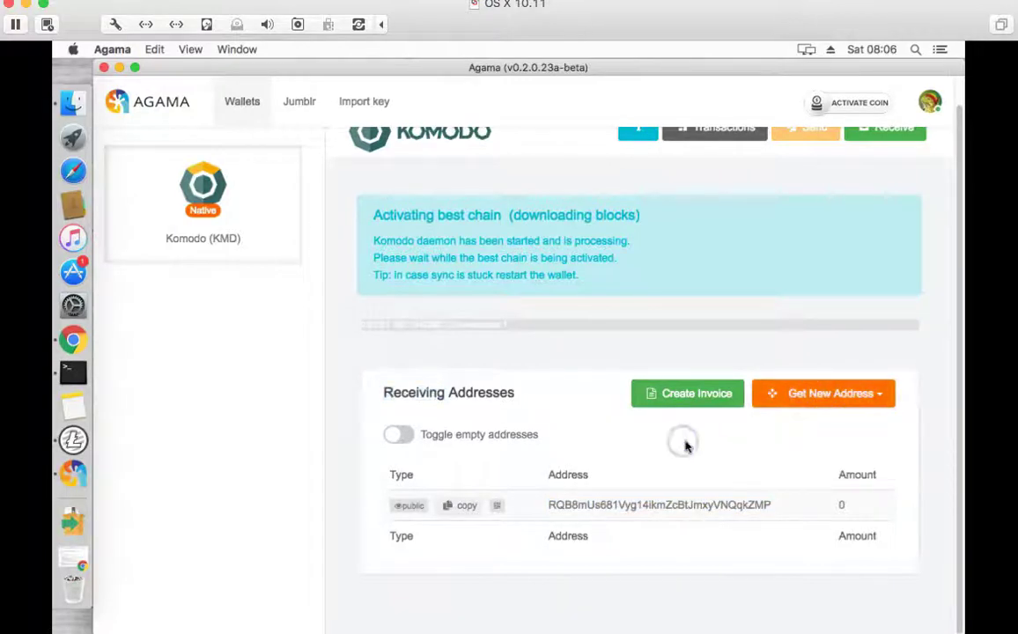
click(684, 444)
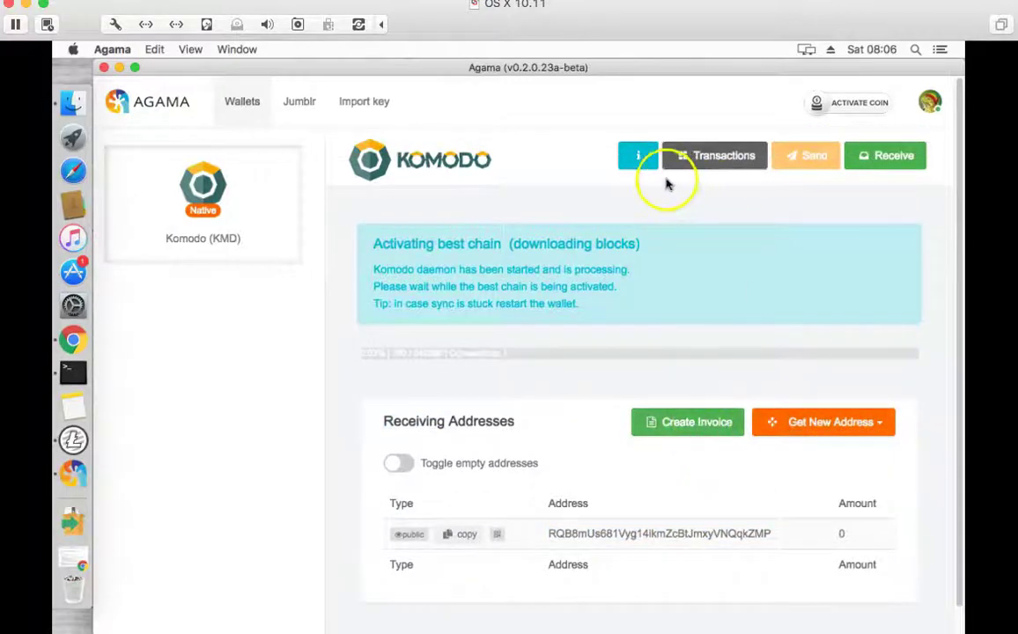
click(927, 108)
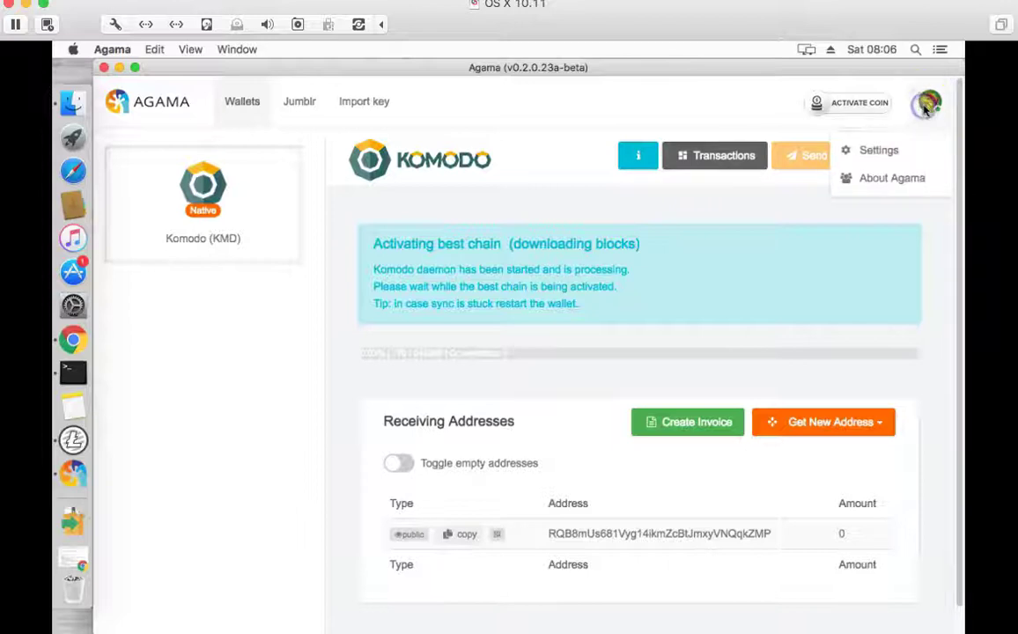
- In Wallet Settings CLI, run getinfo against KMD (native) and select its response
click(907, 154)
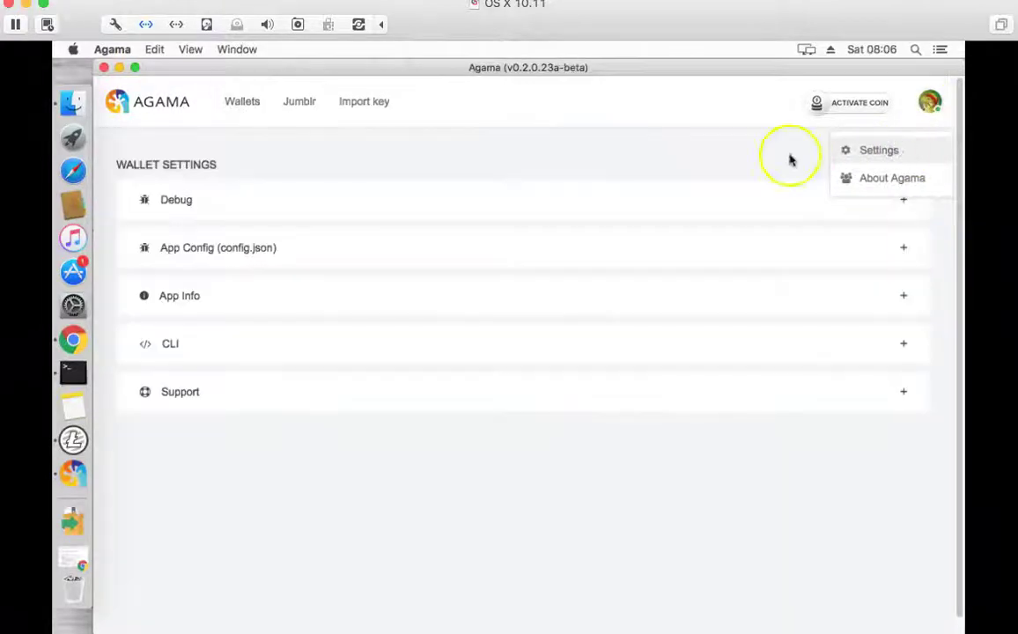
click(287, 357)
click(263, 424)
click(250, 439)
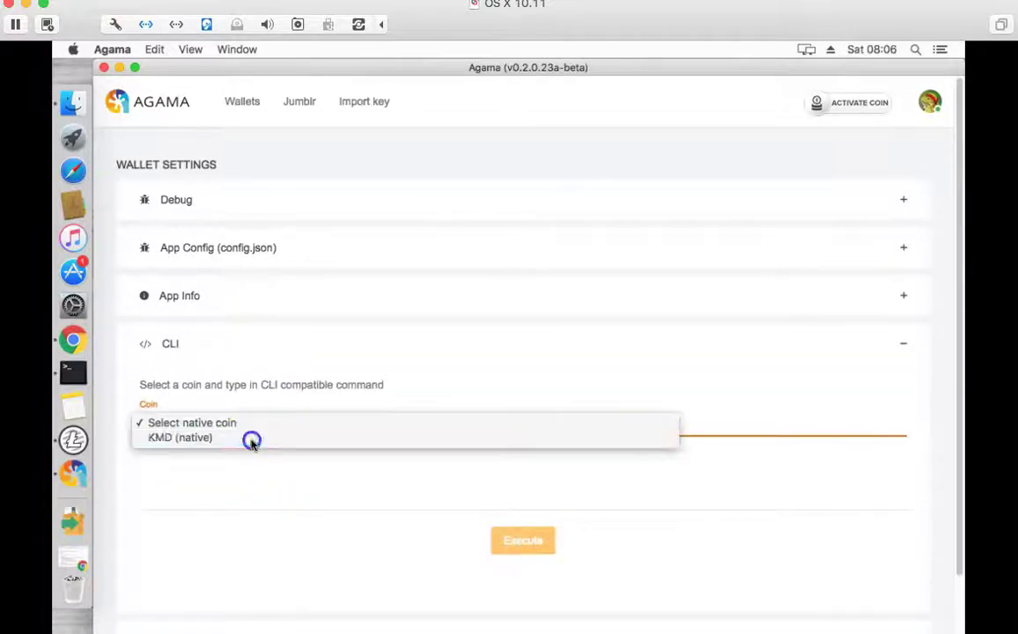
click(255, 496)
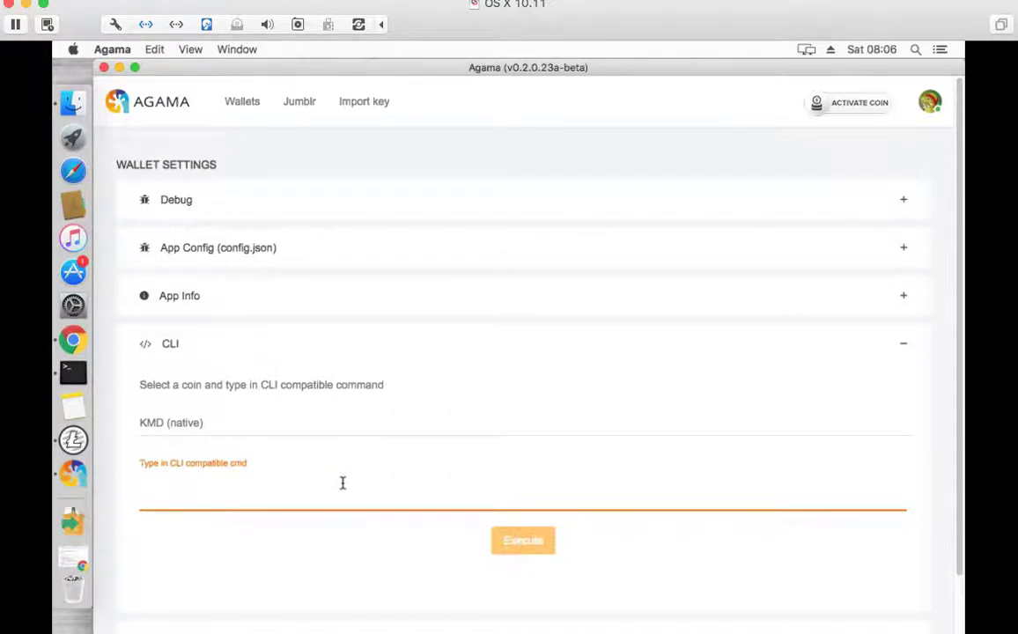
text(getinfo)
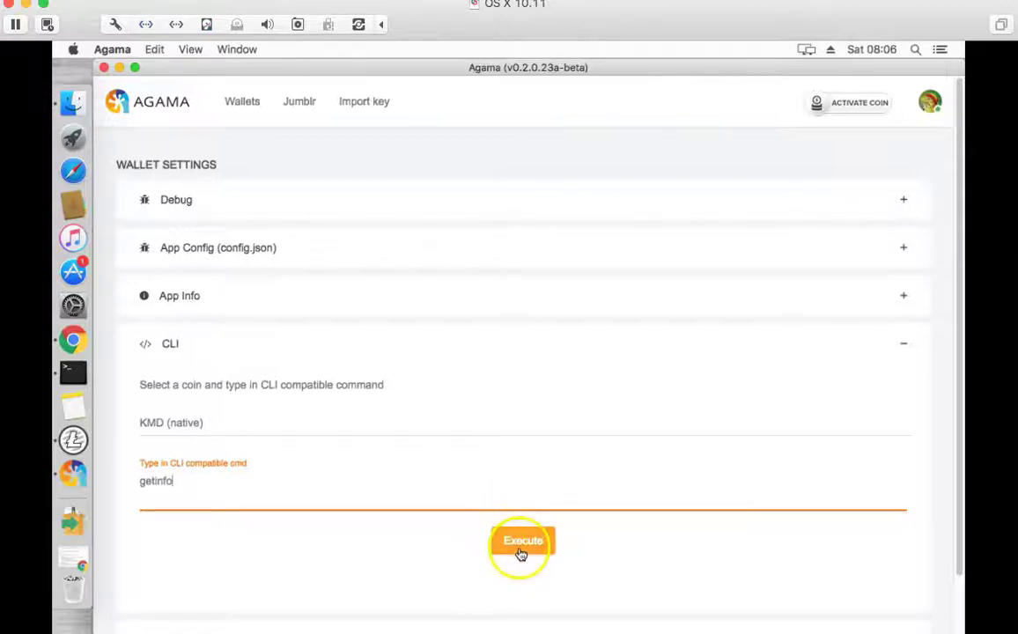
click(521, 546)
scroll(525, 515, down, 3)
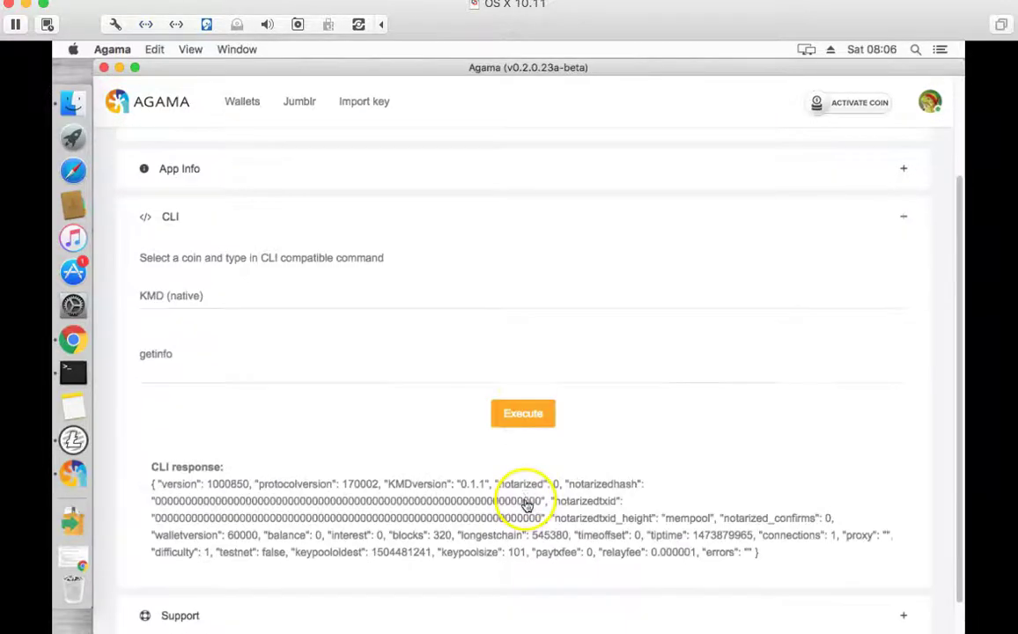
click(754, 554)
drag(755, 553, 136, 457)
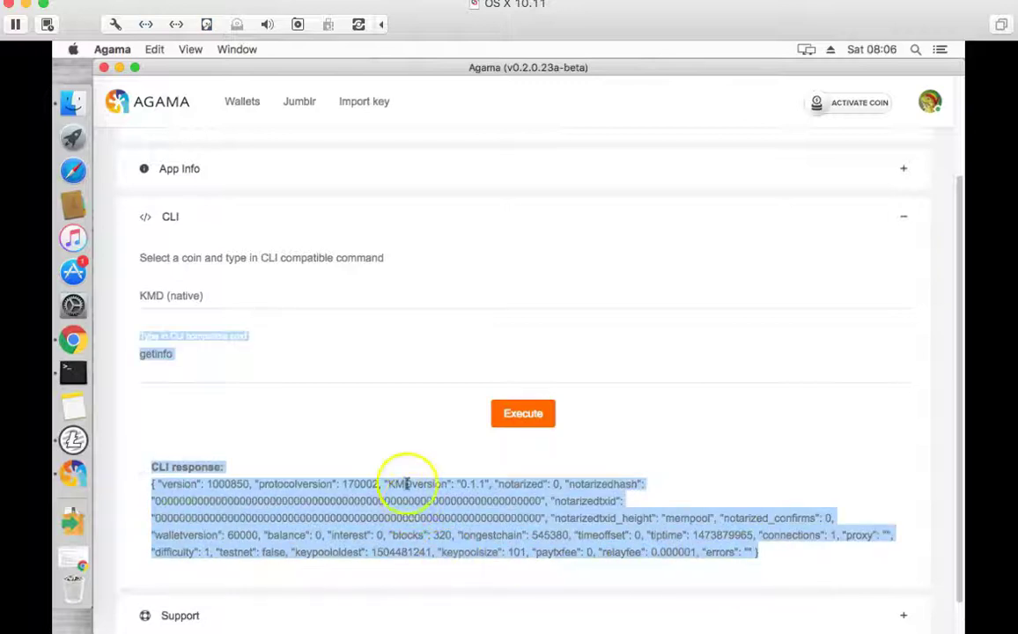
- Replace the command with help and execute it to list the RPC commands
double_click(244, 362)
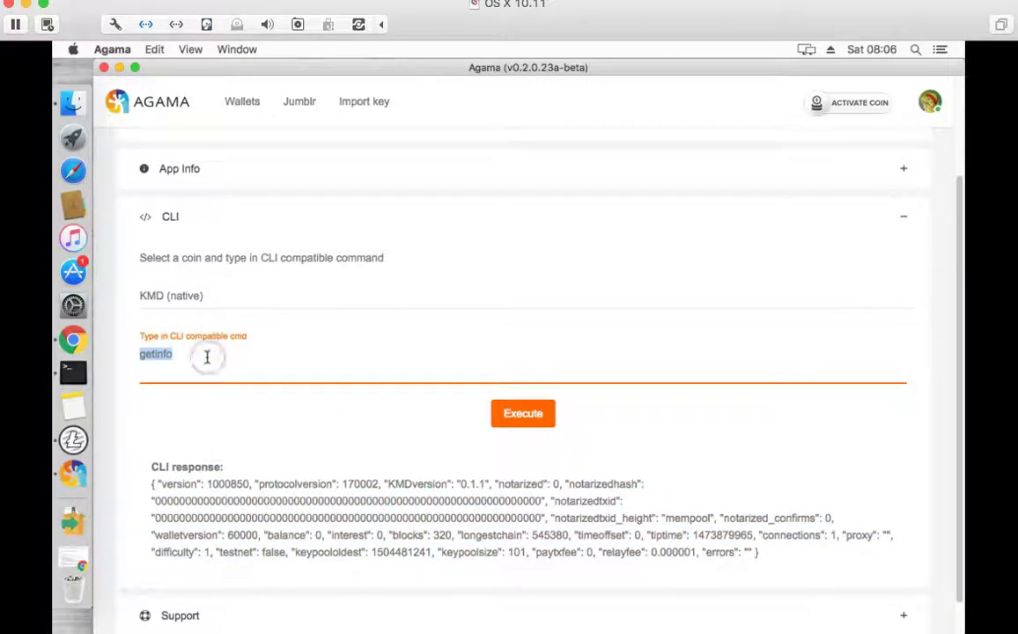
key(BackSpace)
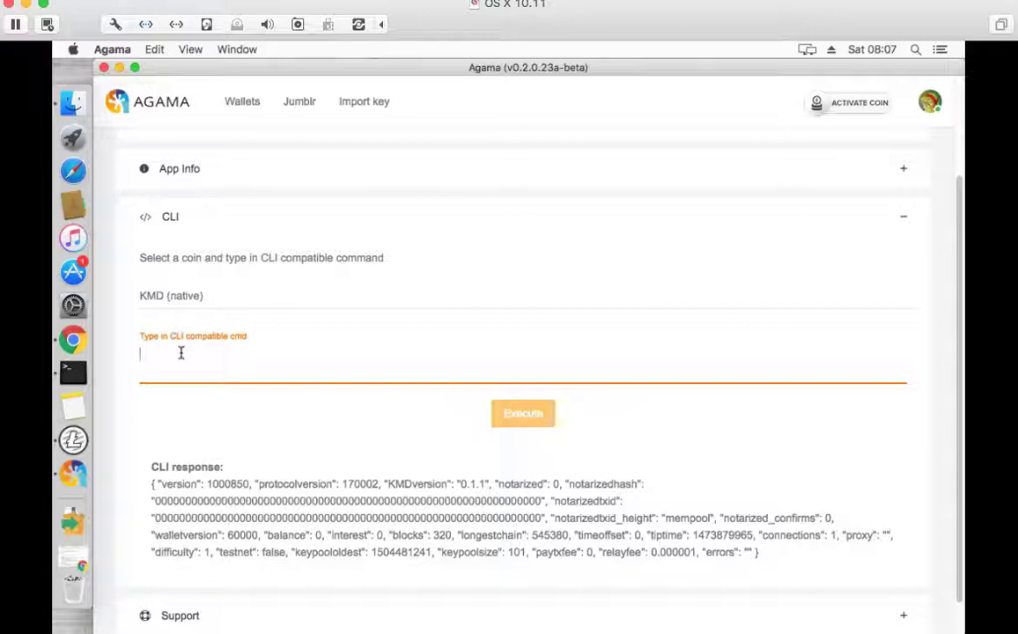
text(help)
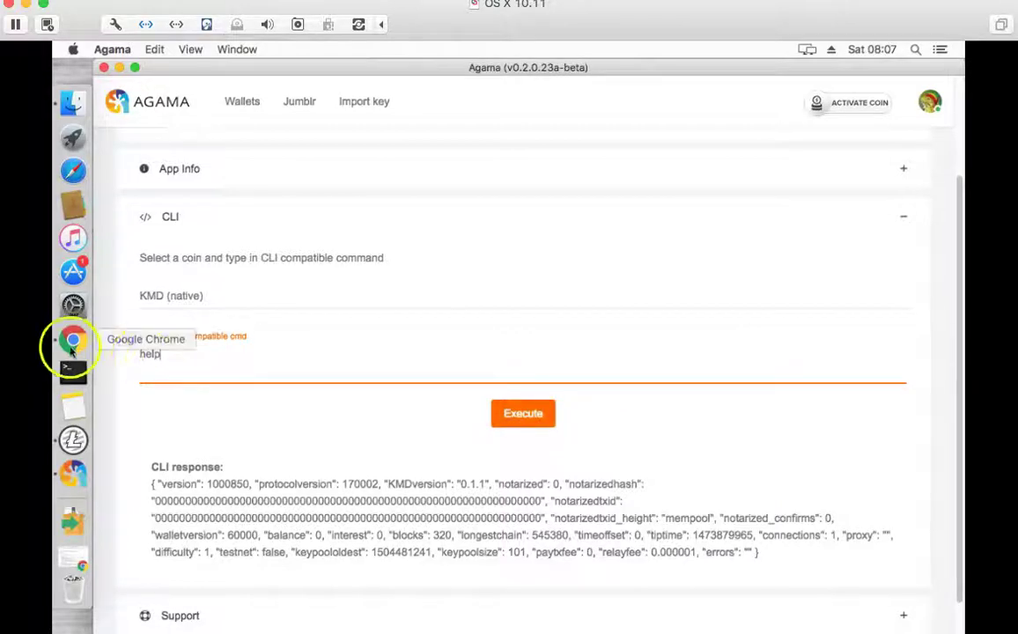
click(527, 416)
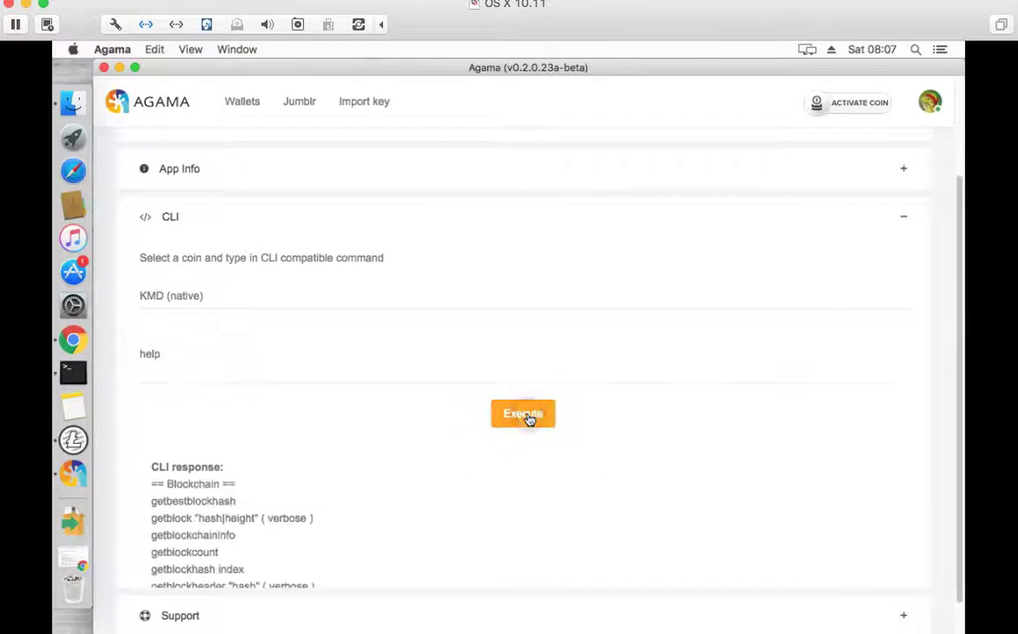
scroll(307, 567, down, 8)
- Return to the Wallets dashboard, then open Jumblr and scroll through the Using Jumblr instructions
scroll(308, 566, up, 15)
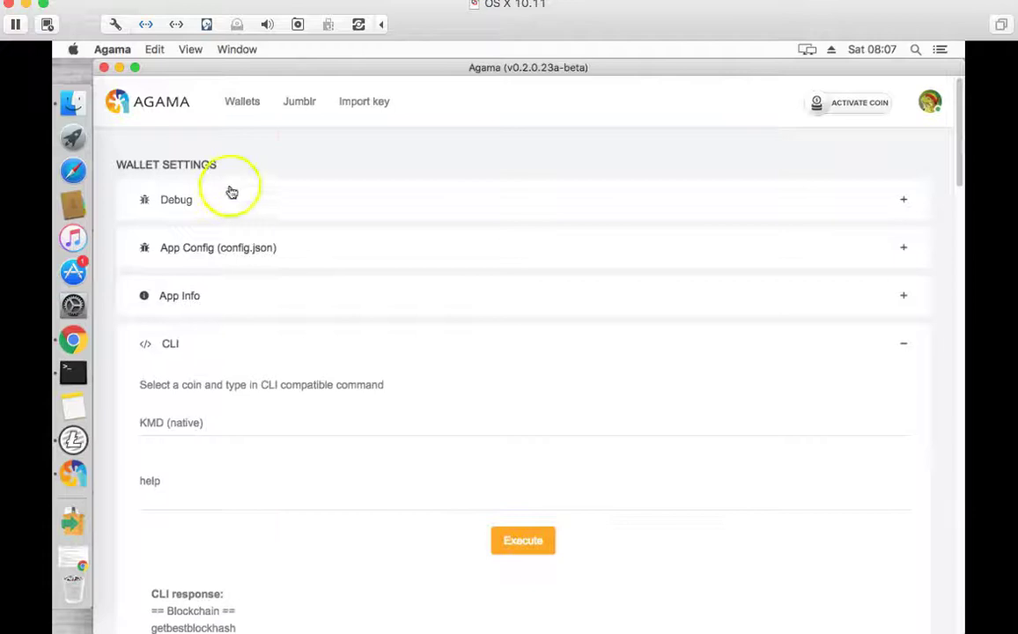
click(242, 102)
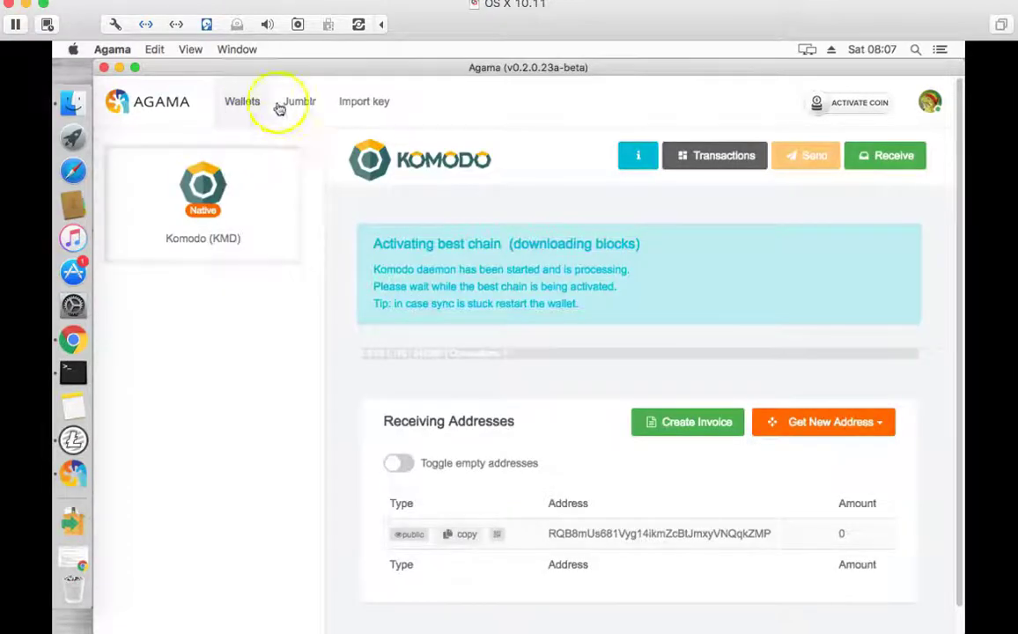
click(295, 104)
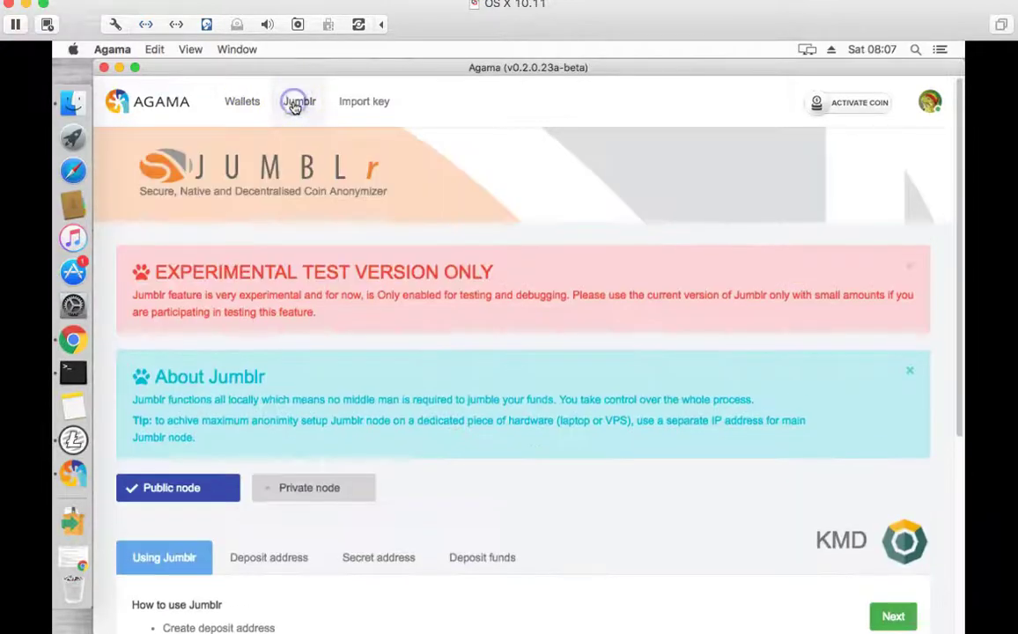
scroll(469, 294, down, 4)
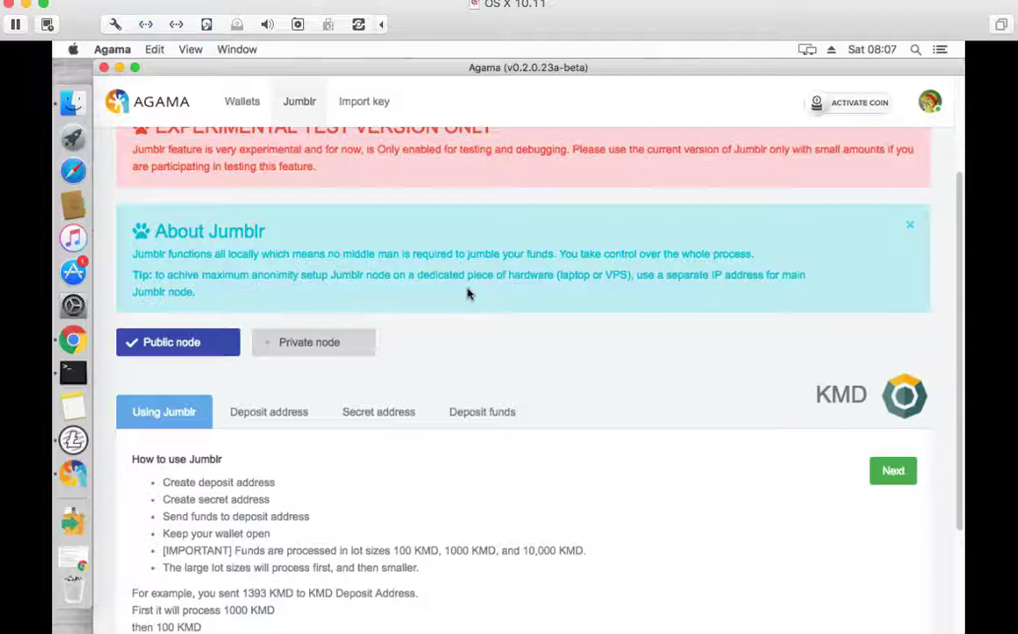
scroll(484, 403, down, 3)
scroll(435, 409, up, 1)
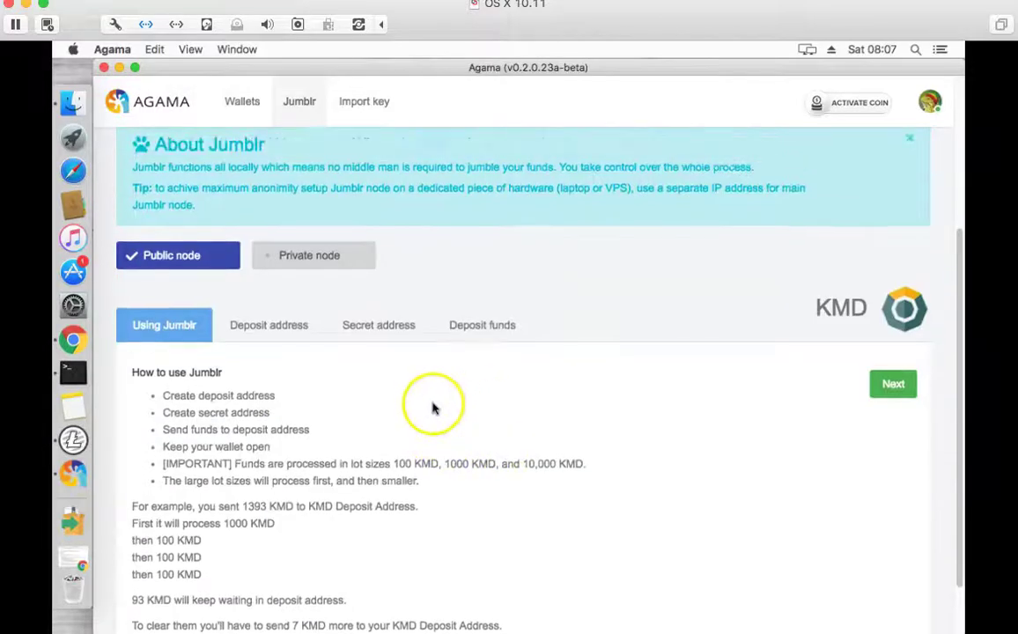
scroll(432, 407, down, 2)
scroll(433, 407, up, 5)
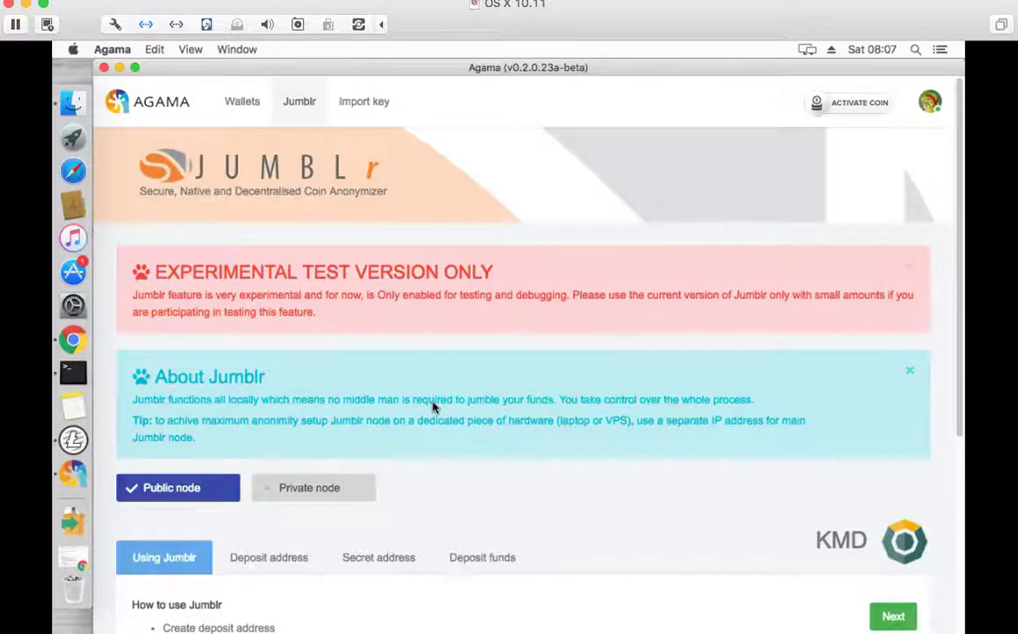
scroll(432, 407, down, 2)
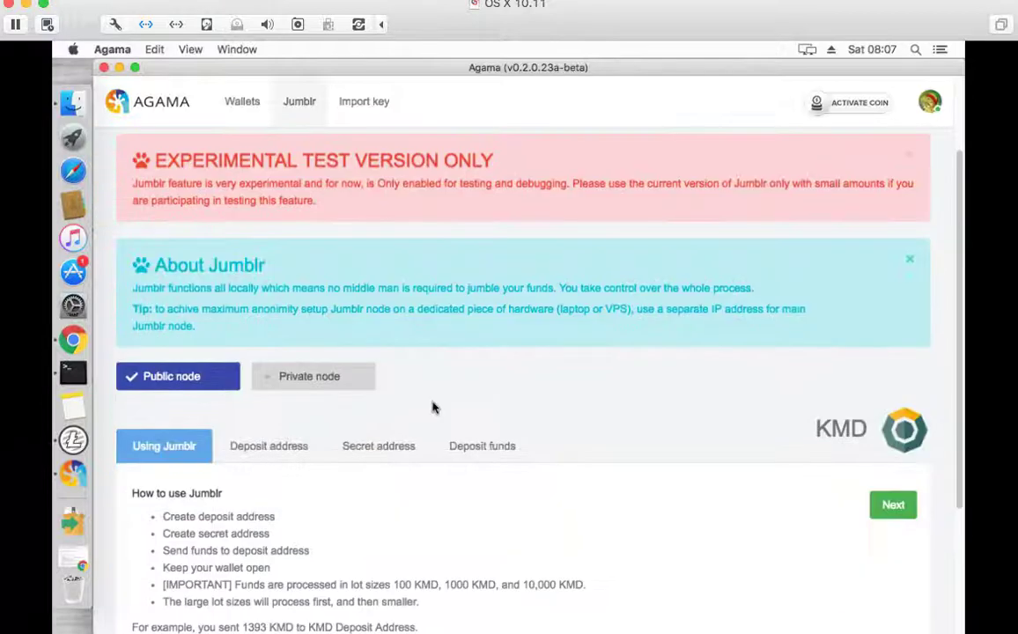
scroll(432, 407, up, 2)
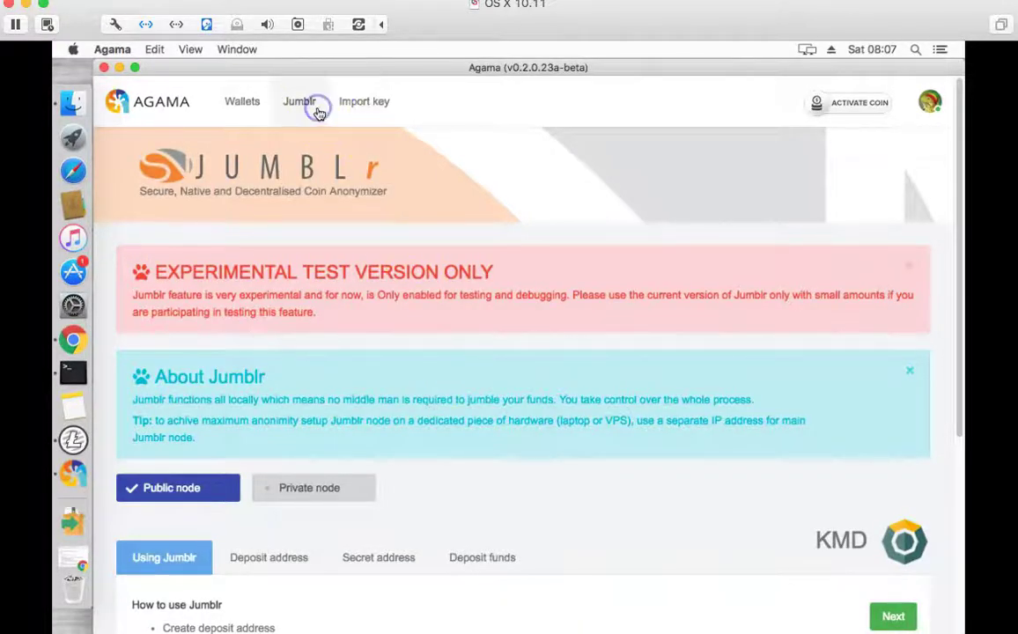
- Open Import key, try the Passphrase and WIF key fields, then close the dialog without importing
click(380, 103)
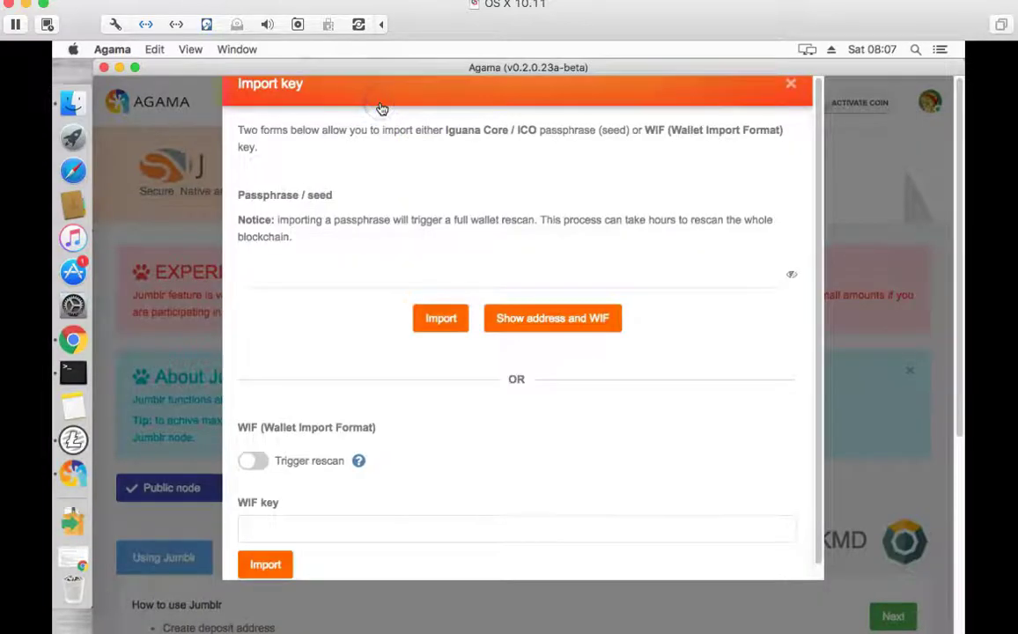
click(581, 322)
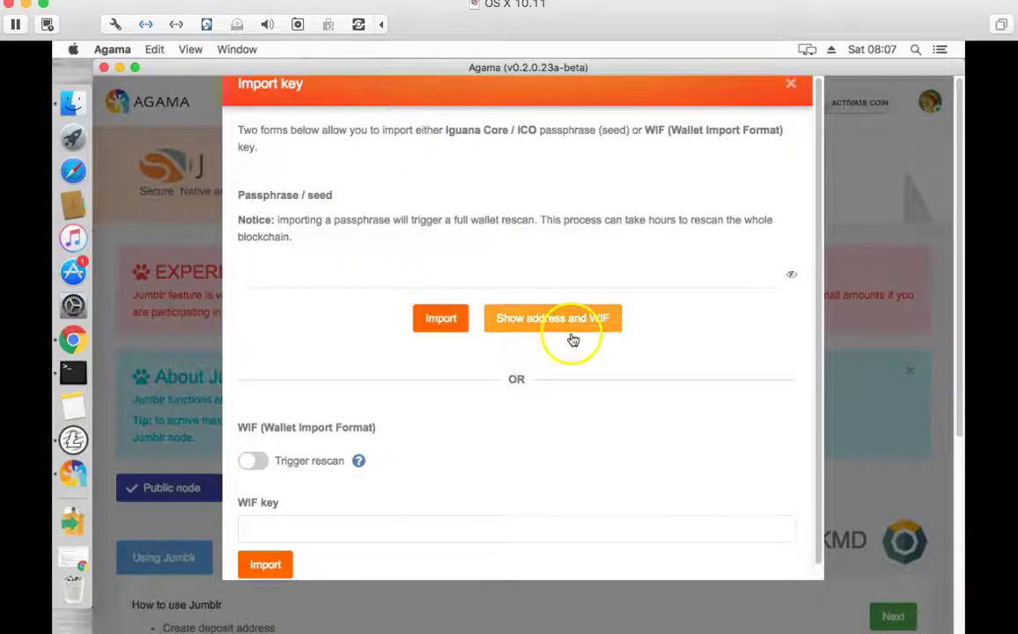
click(579, 273)
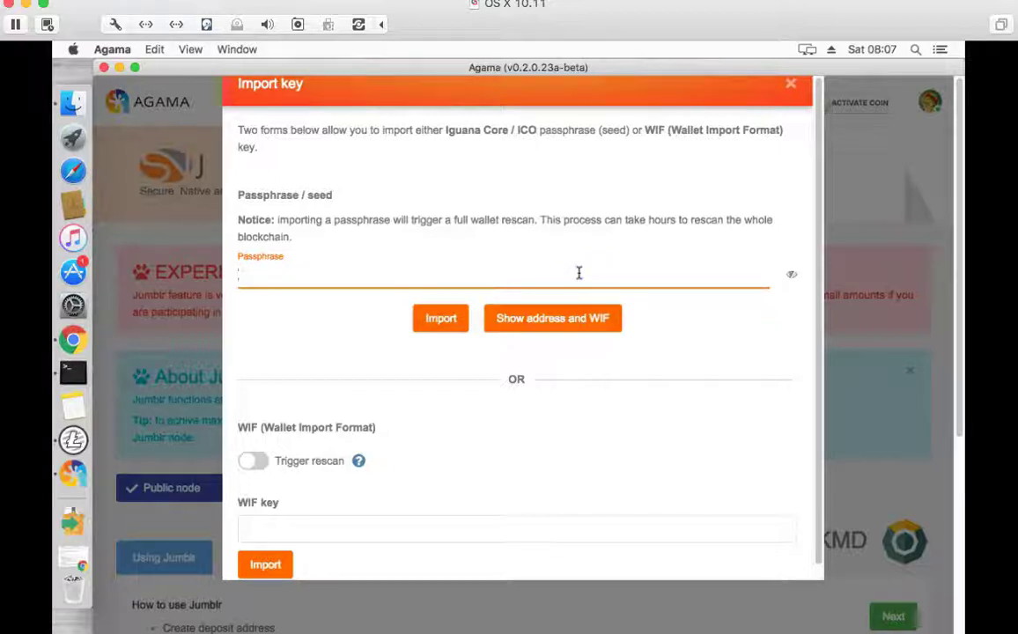
click(466, 525)
scroll(465, 520, down, 5)
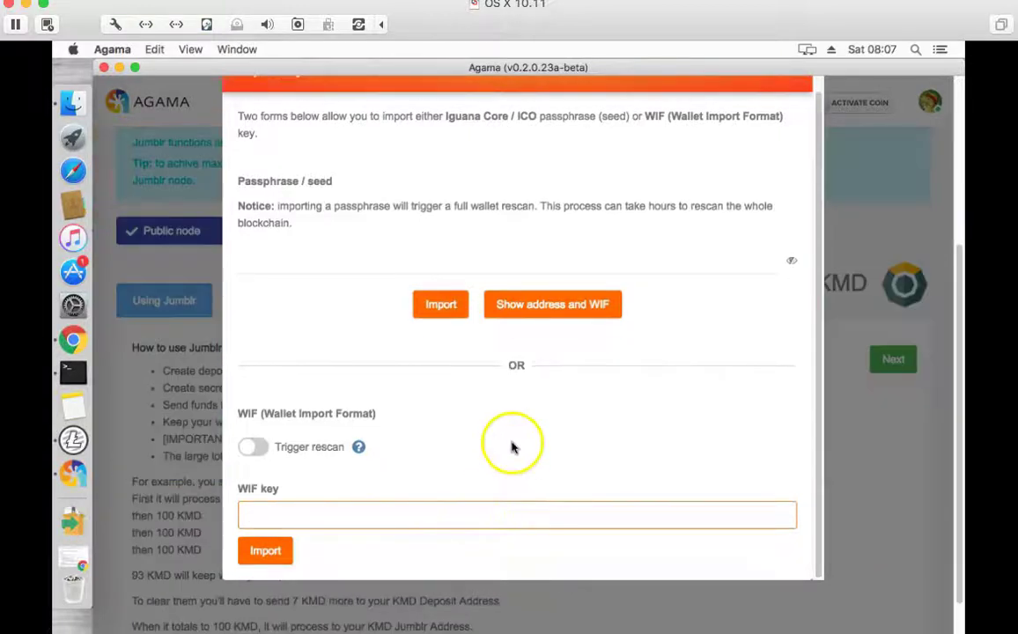
scroll(572, 370, up, 5)
click(791, 85)
click(251, 106)
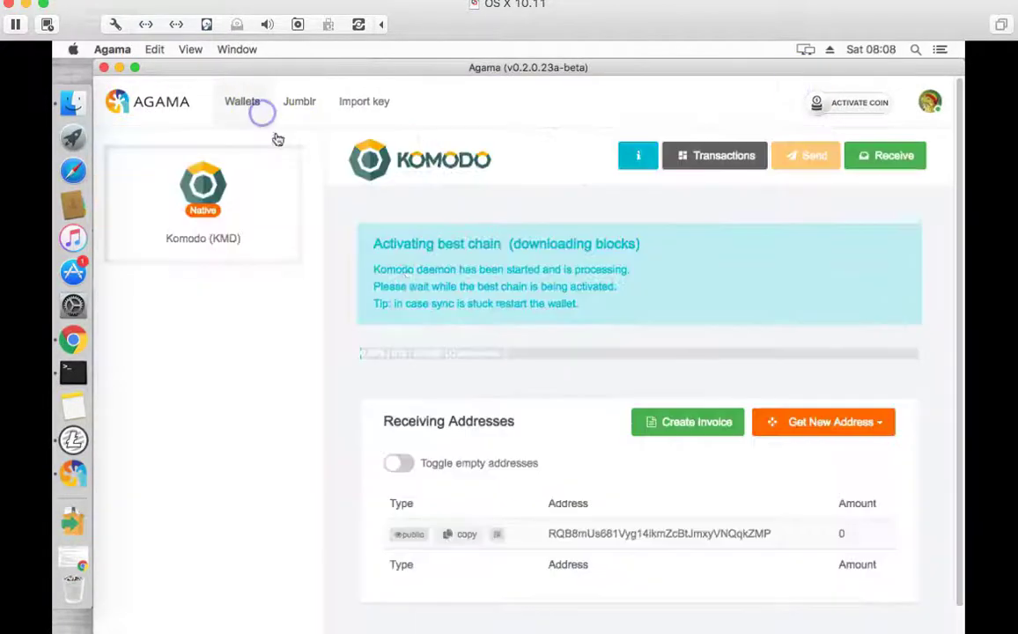
drag(401, 353, 422, 351)
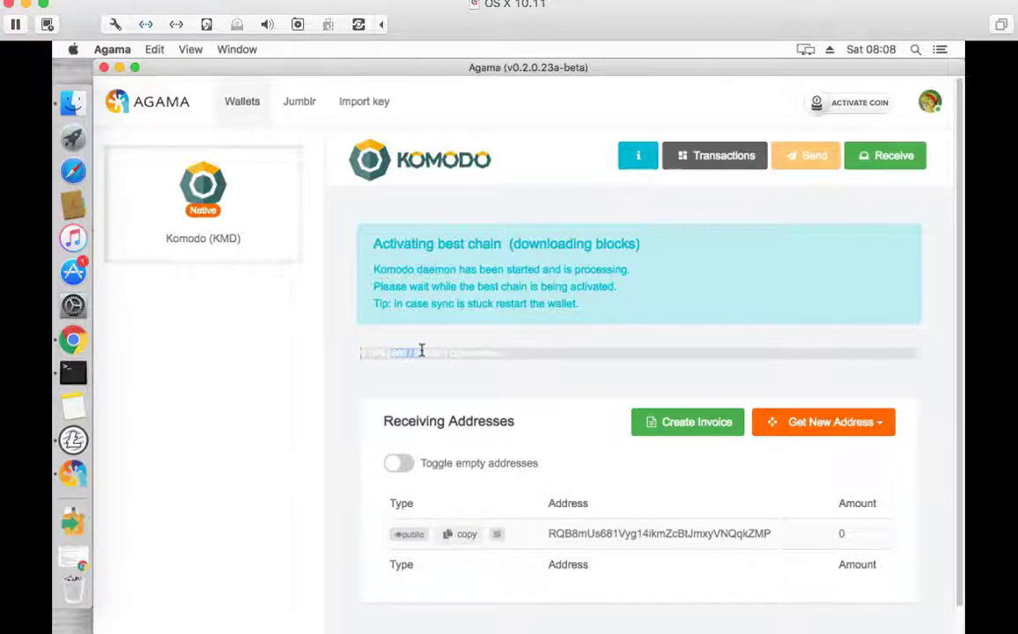
double_click(423, 355)
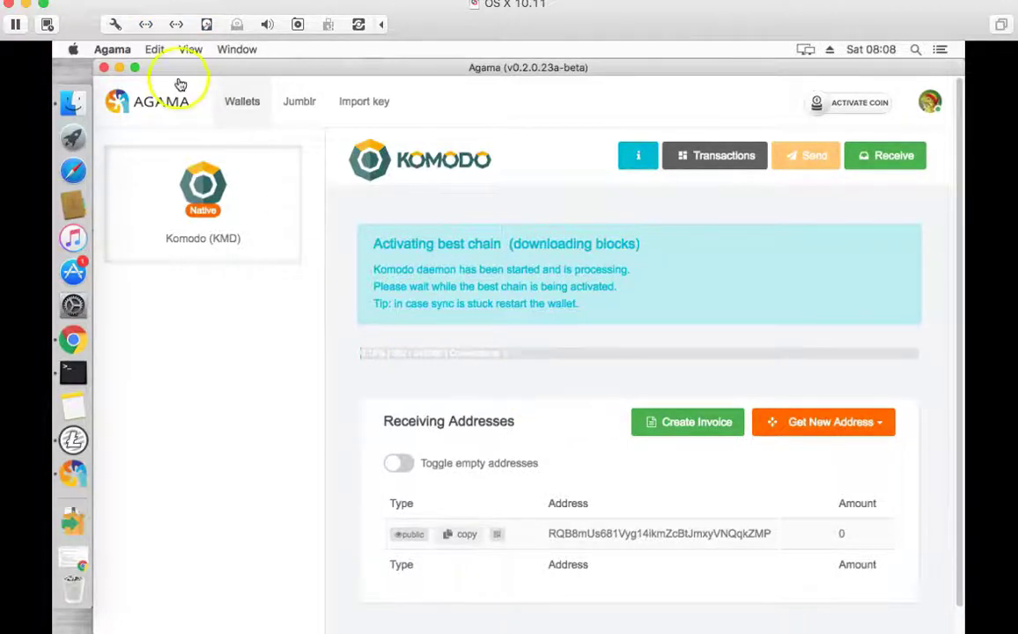
click(299, 106)
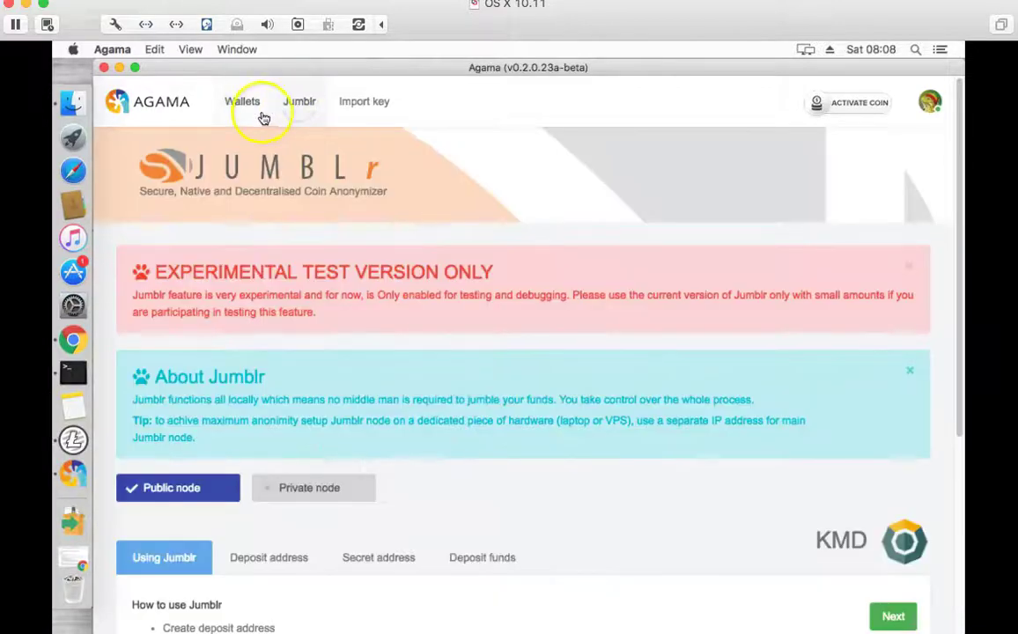
click(259, 112)
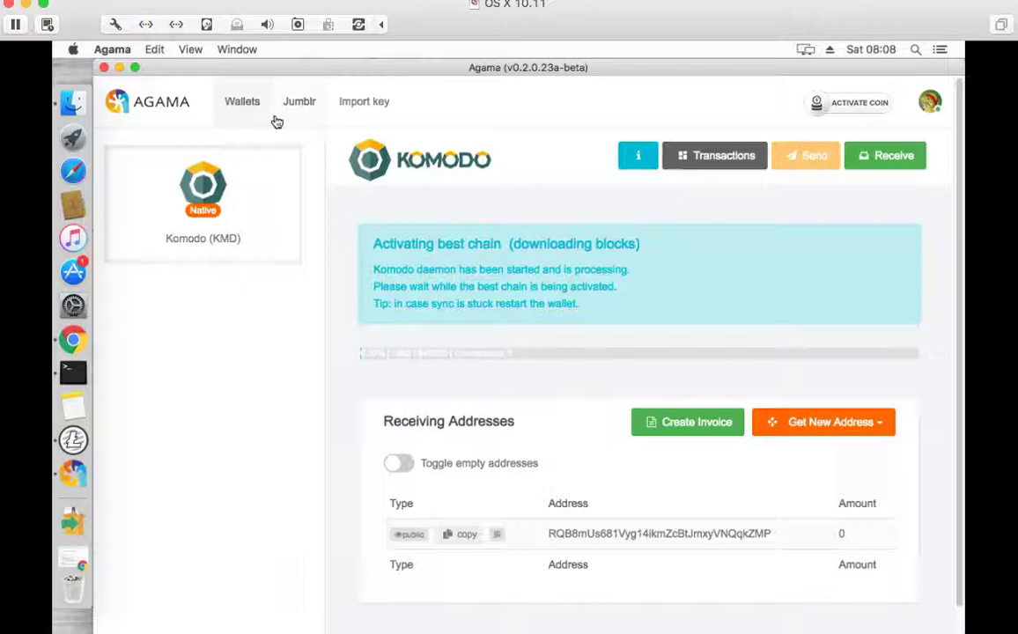
click(242, 103)
- Hide Agama and open a Terminal window from the Dock, nudging it slightly right
click(118, 68)
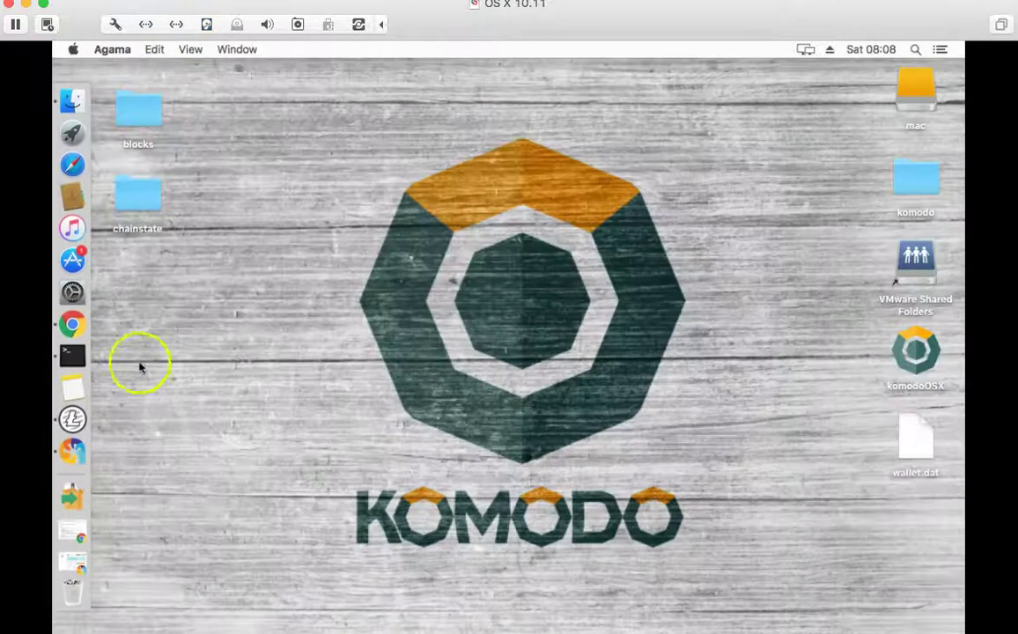
click(72, 355)
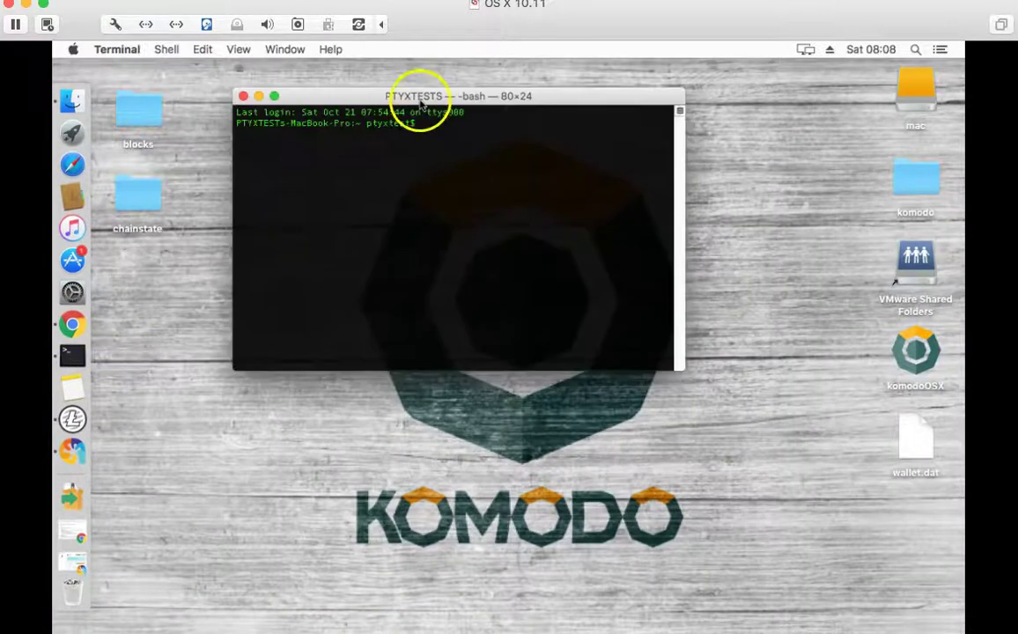
drag(421, 97, 481, 93)
- Move the old wallet.dat on the desktop to the Trash
click(934, 454)
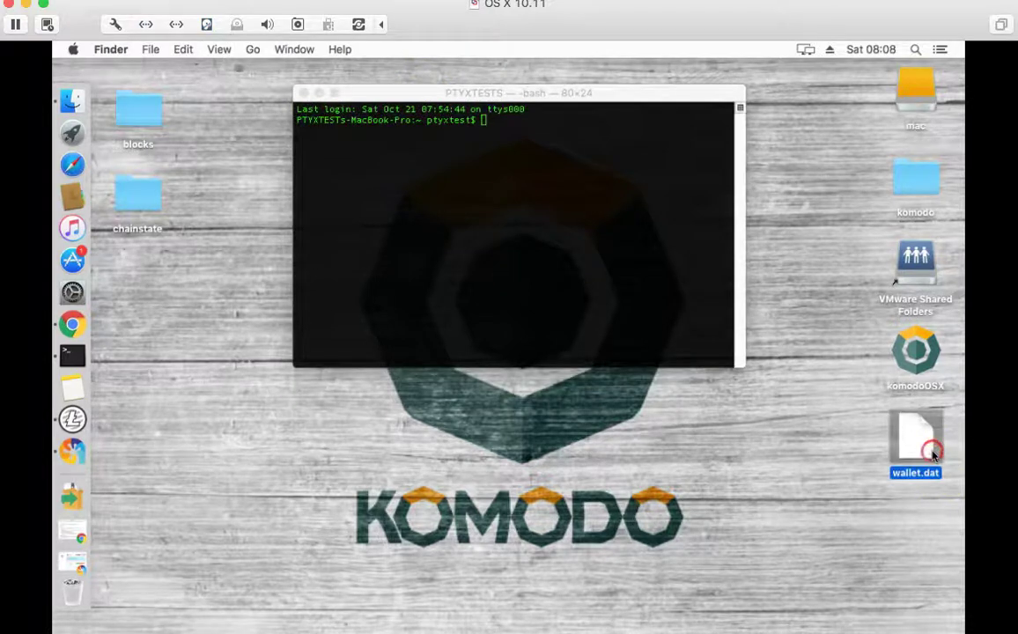
right_click(933, 453)
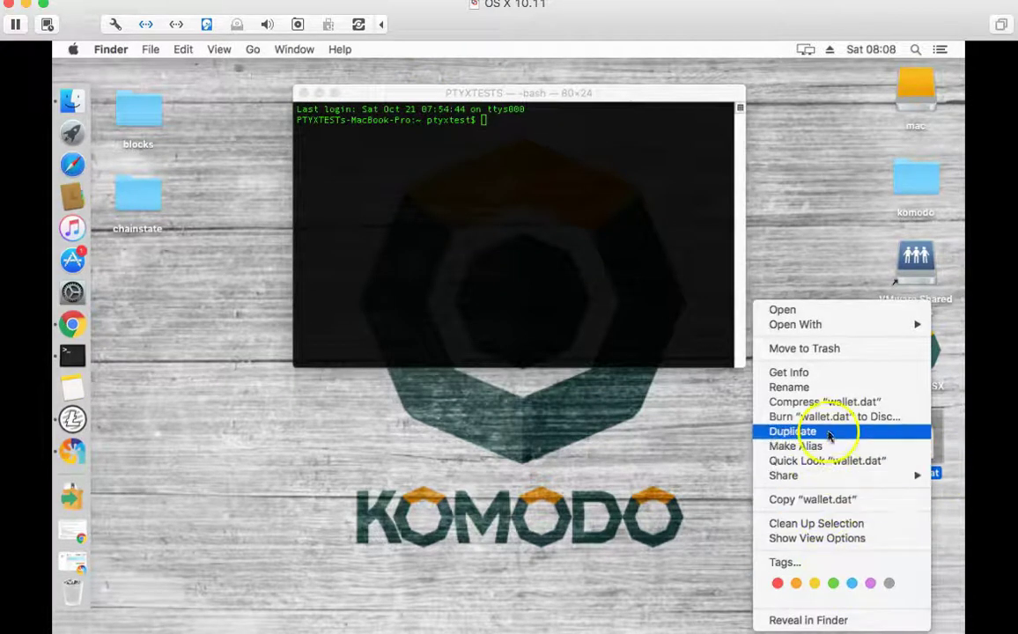
click(823, 356)
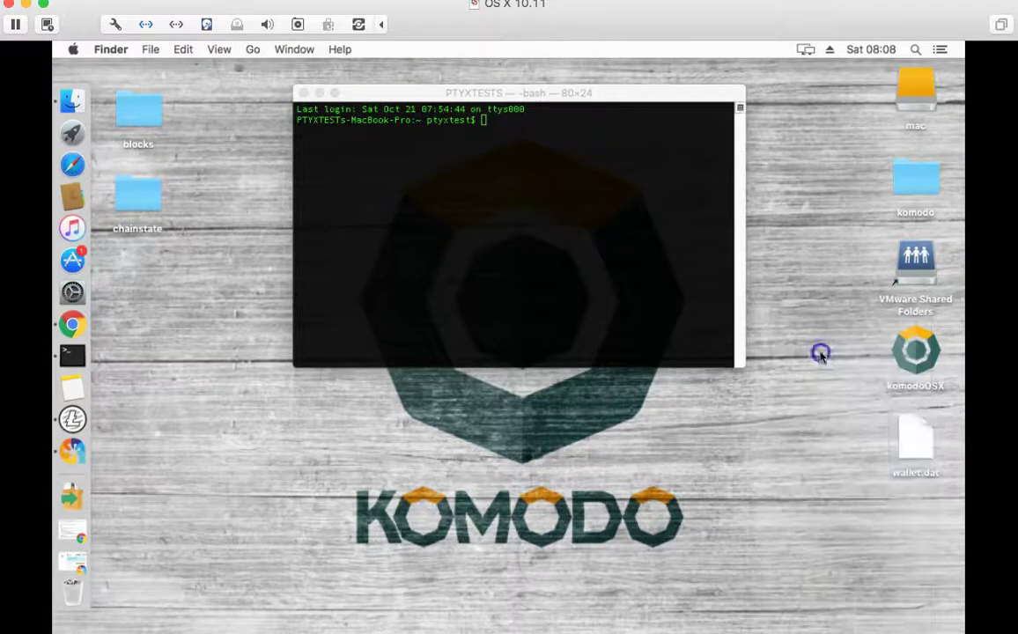
right_click(917, 430)
click(841, 349)
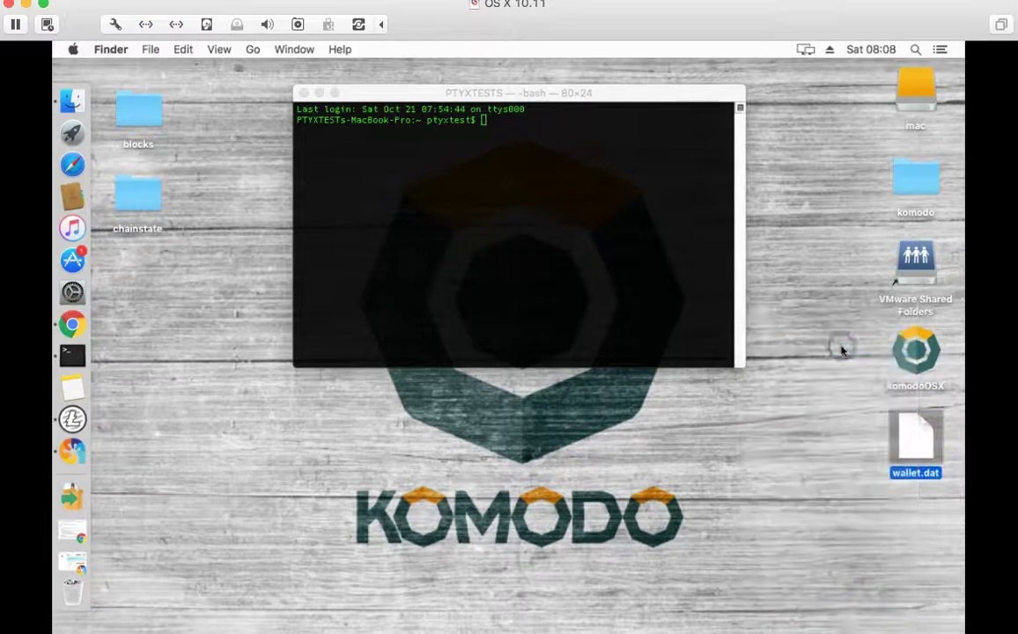
- Select the example wallet backup command on the Komodo support page in Chrome
click(541, 208)
click(490, 88)
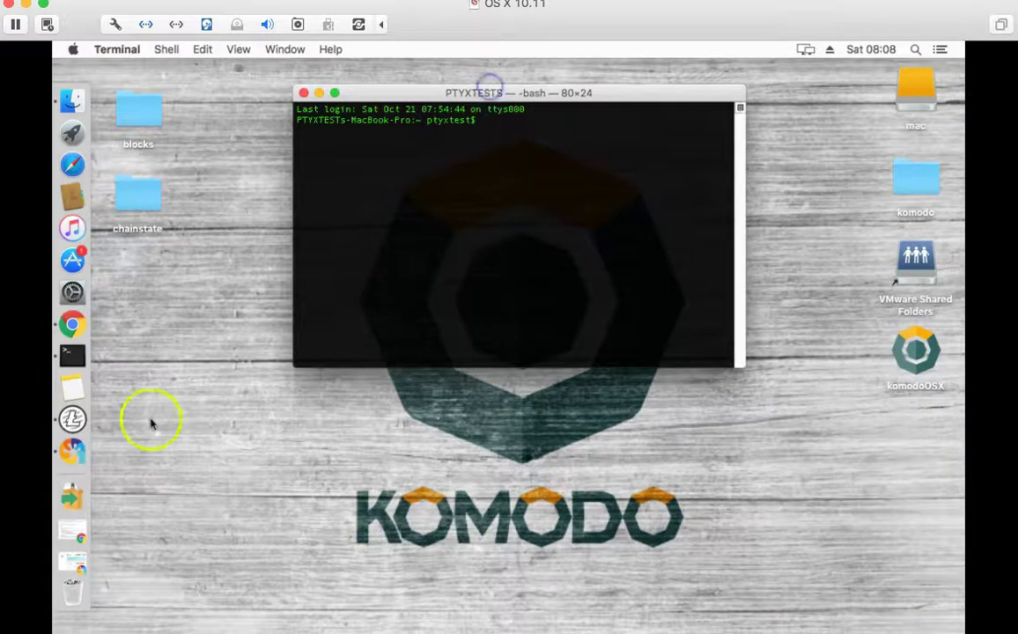
click(72, 324)
scroll(352, 449, down, 3)
drag(541, 347, 255, 349)
- Copy the example command, then list the Library/Application Support/Komodo folder in Terminal
right_click(255, 348)
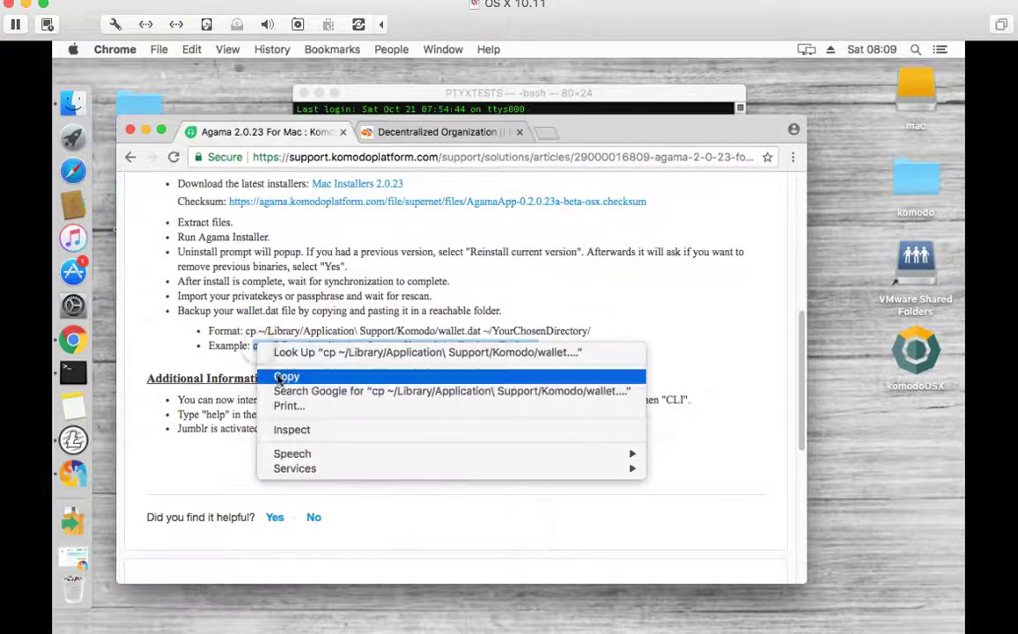
click(280, 377)
click(496, 110)
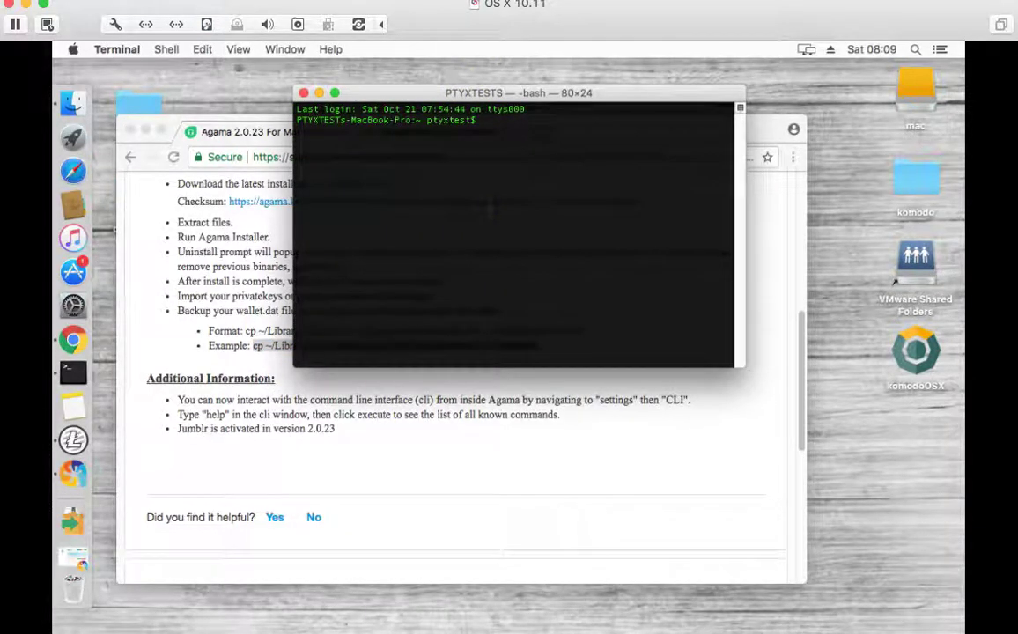
text(cd Librar)
key(Tab)
text(Application)
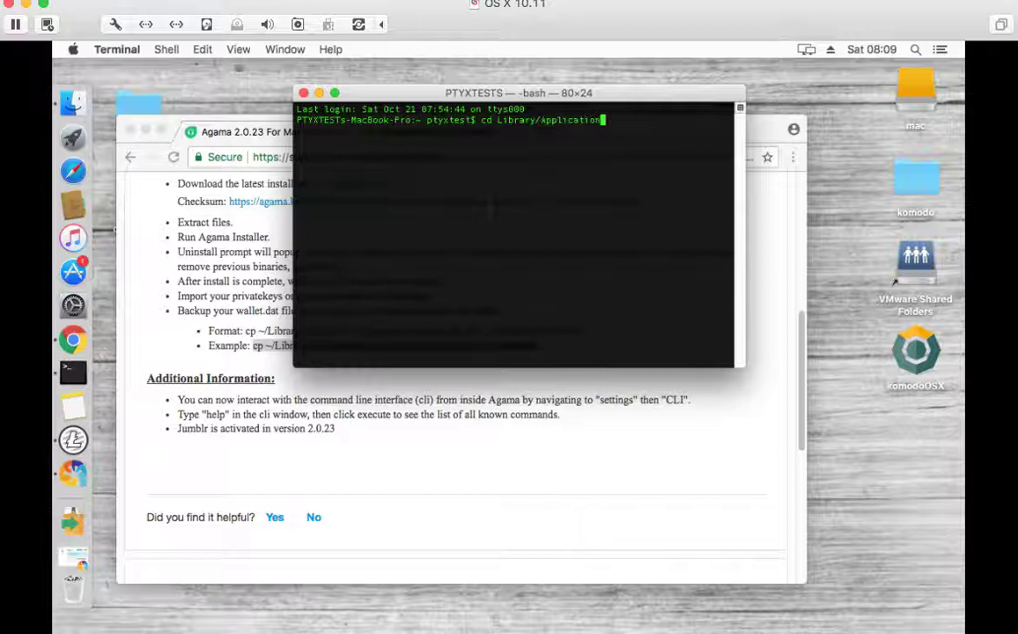
text(support/Komodo)
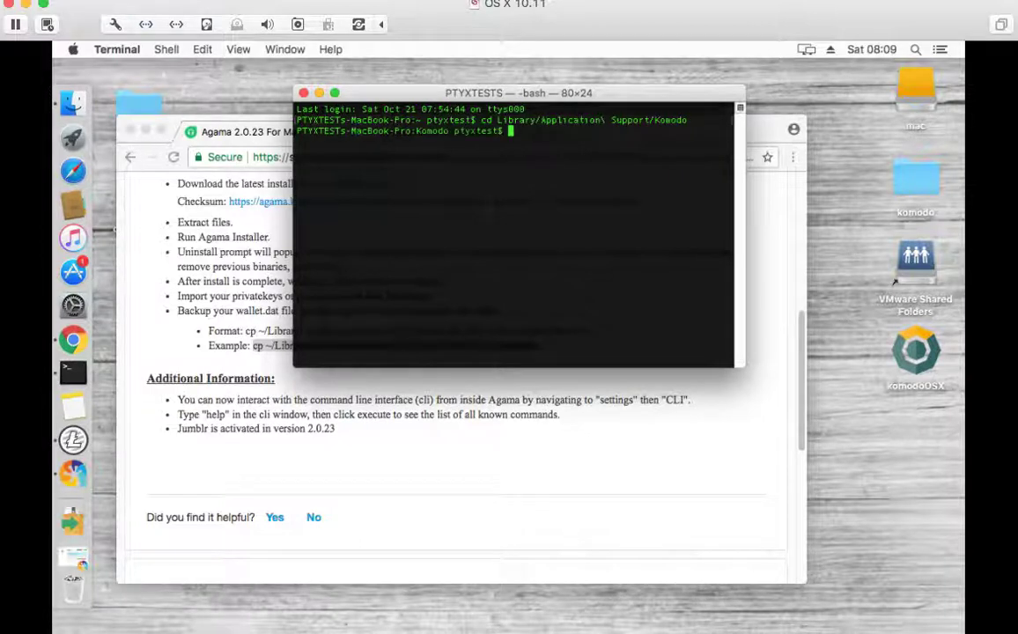
text(ls)
key(Return)
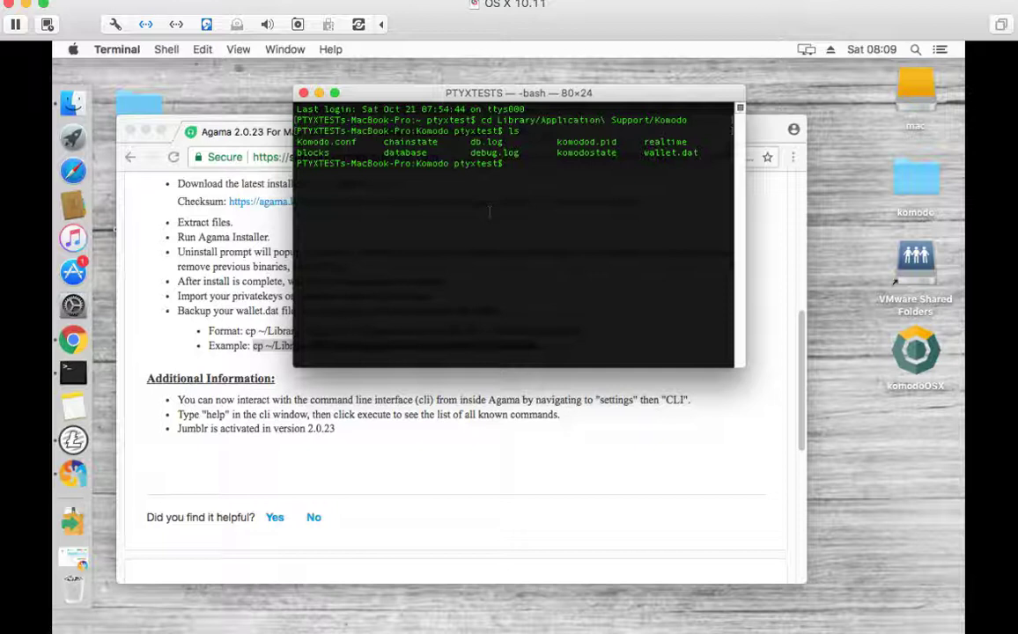
- Locate wallet.dat in the folder listing, then return home with cd
click(695, 153)
click(667, 151)
click(623, 169)
text(cd)
key(Return)
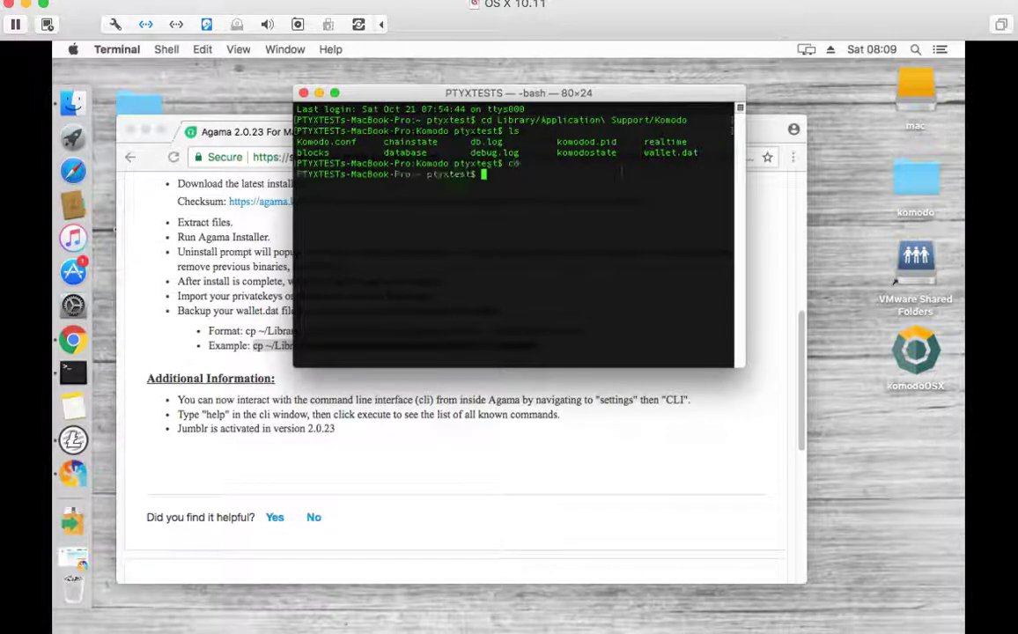
- Recopy the example cp command, paste it into Terminal, and run it
click(265, 356)
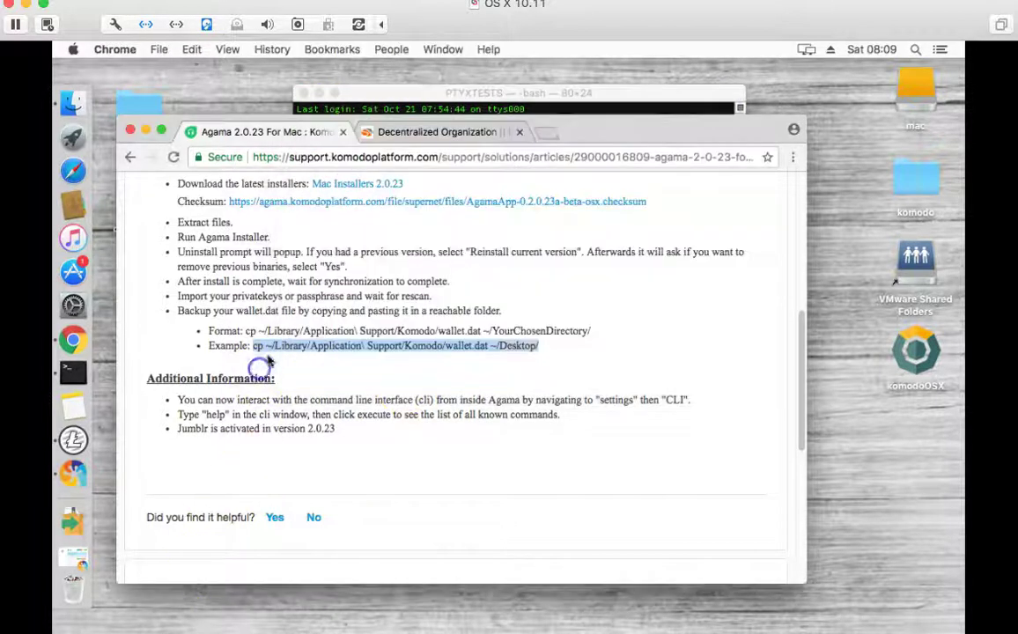
right_click(272, 352)
click(300, 385)
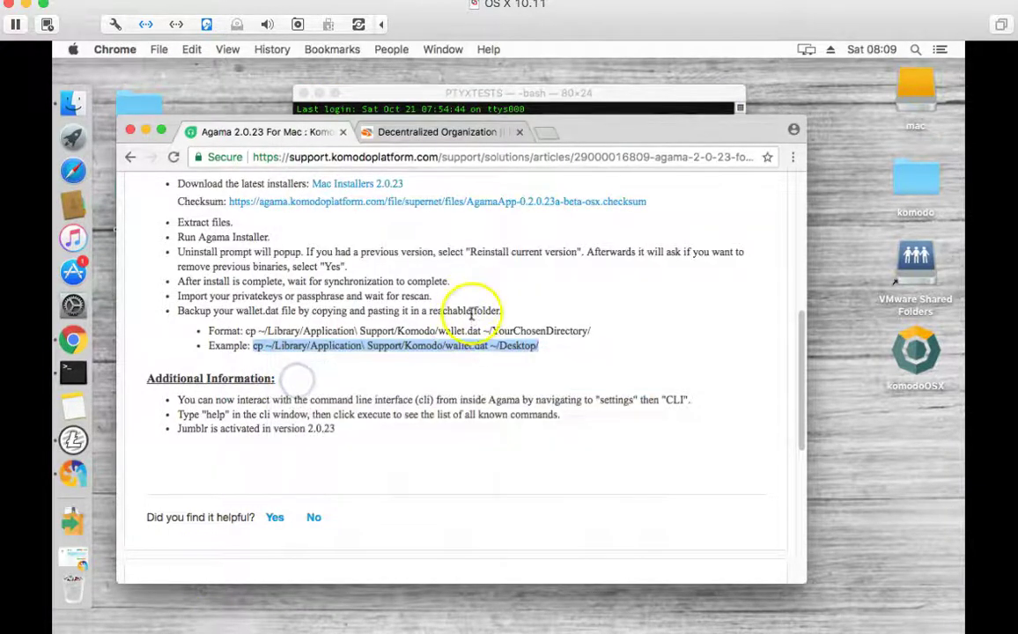
click(476, 94)
right_click(489, 202)
click(522, 226)
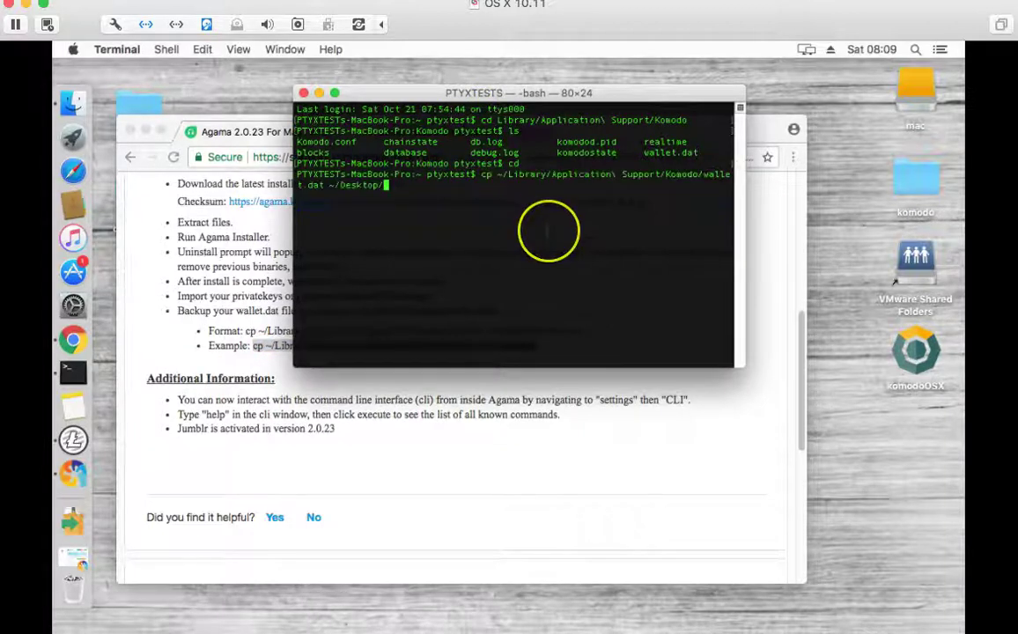
key(Return)
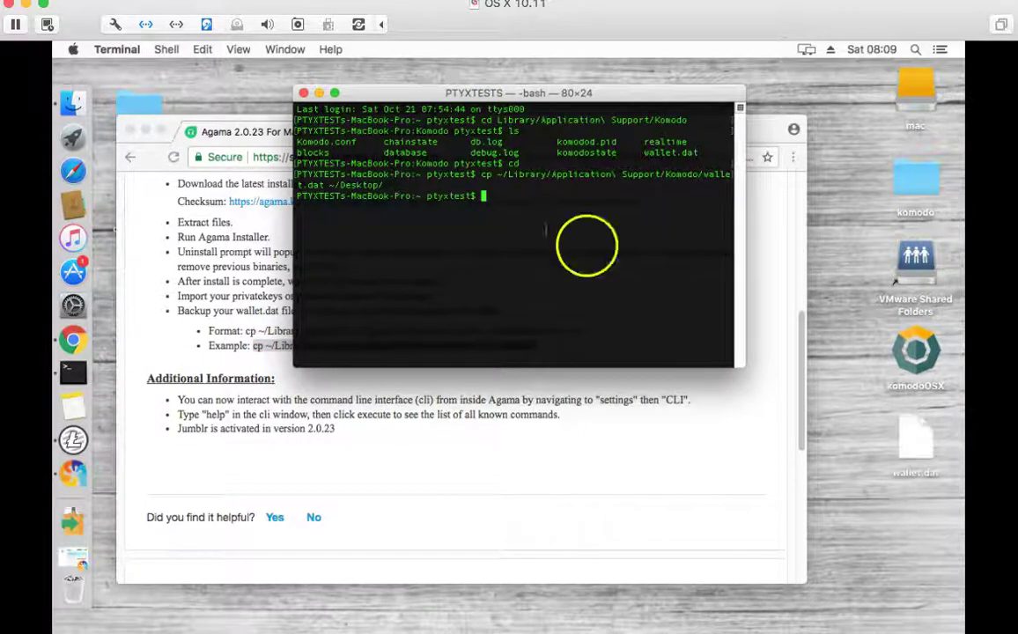
- Copy the newly backed-up wallet.dat from the desktop
click(914, 432)
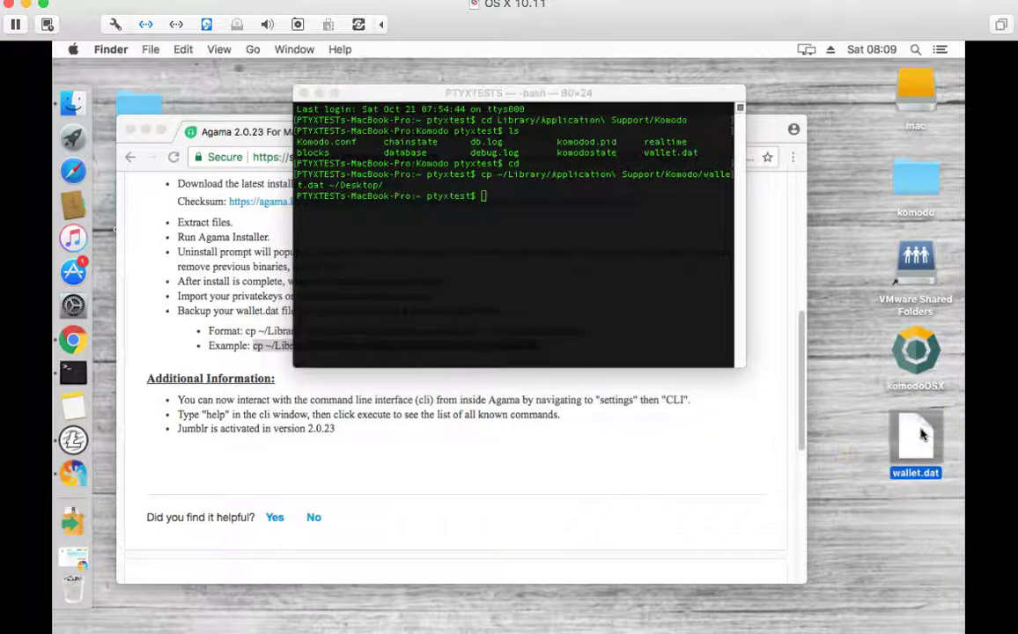
right_click(922, 434)
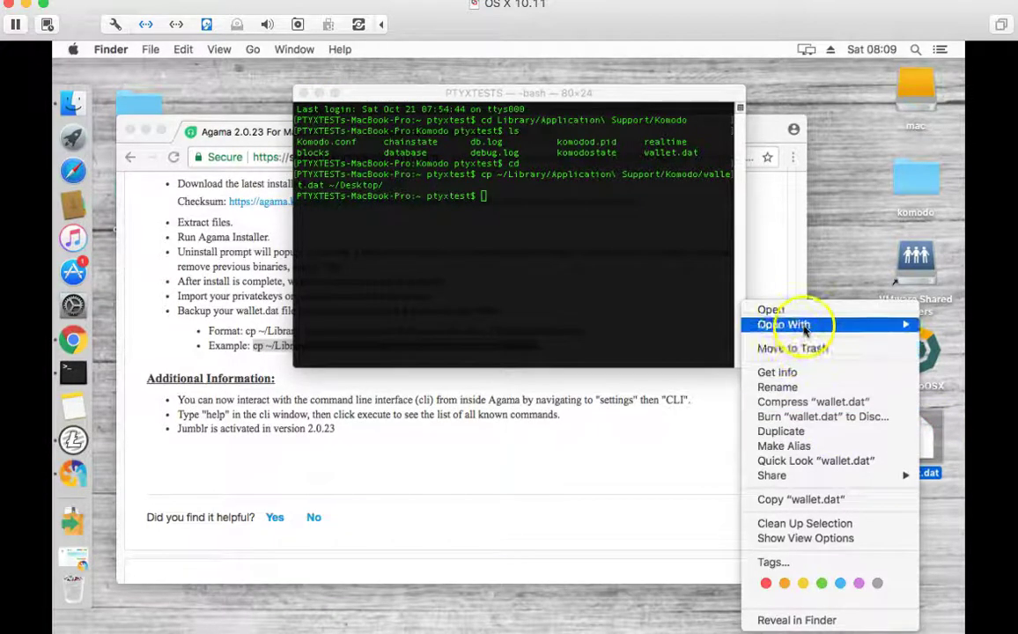
click(798, 503)
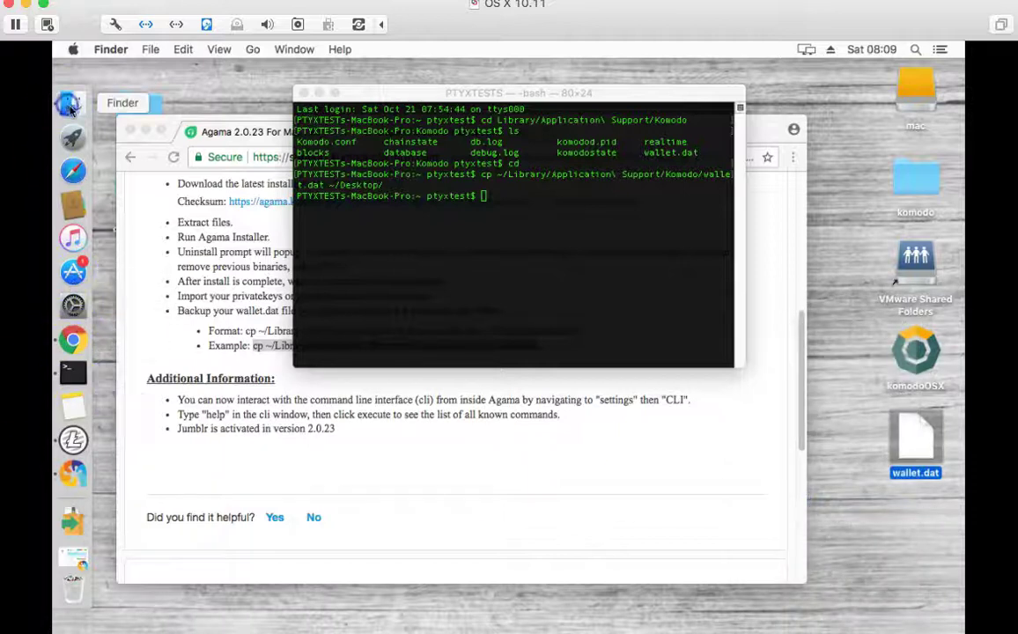
- Paste wallet.dat into the Documents folder in Finder, then close the window
click(62, 113)
click(193, 278)
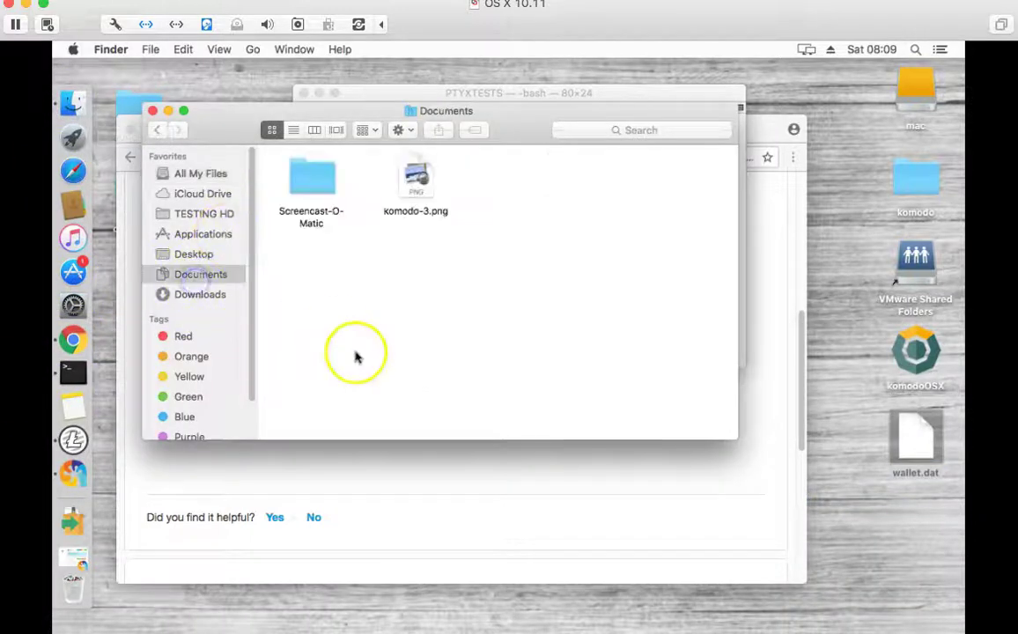
right_click(354, 341)
click(393, 397)
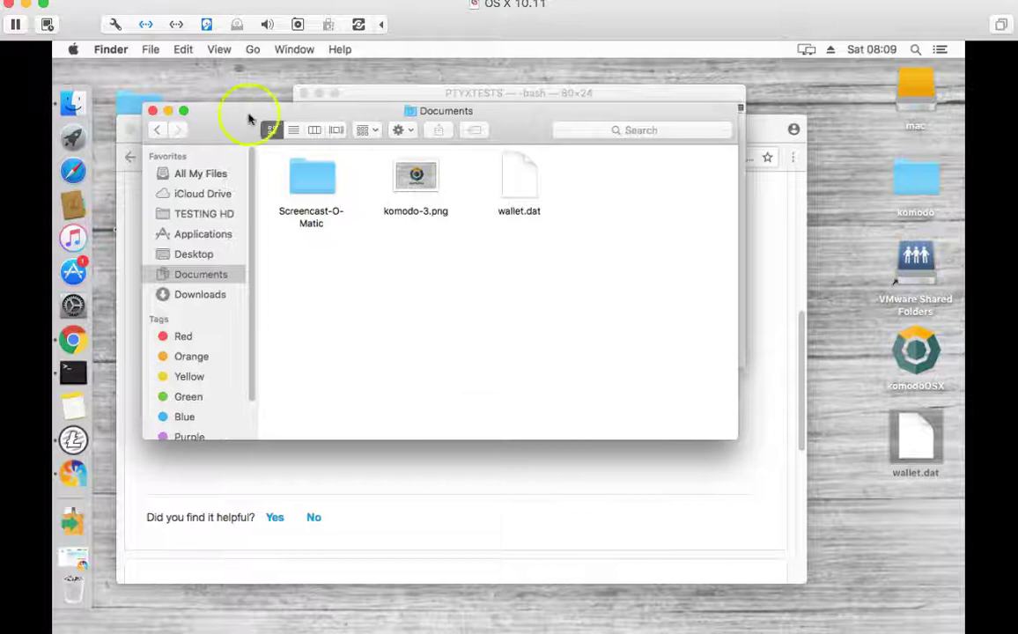
click(154, 110)
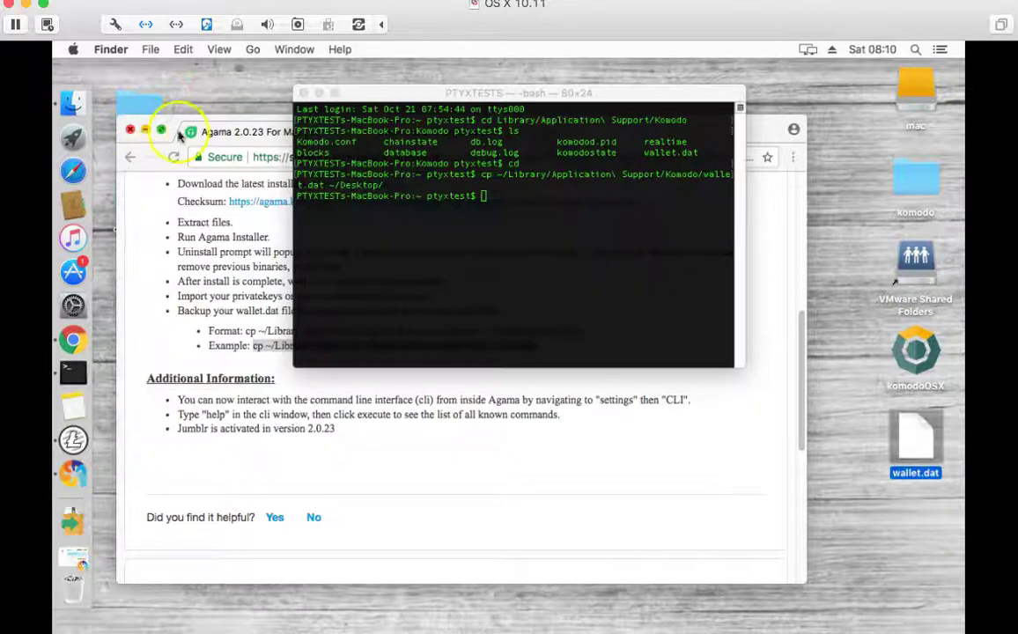
click(266, 220)
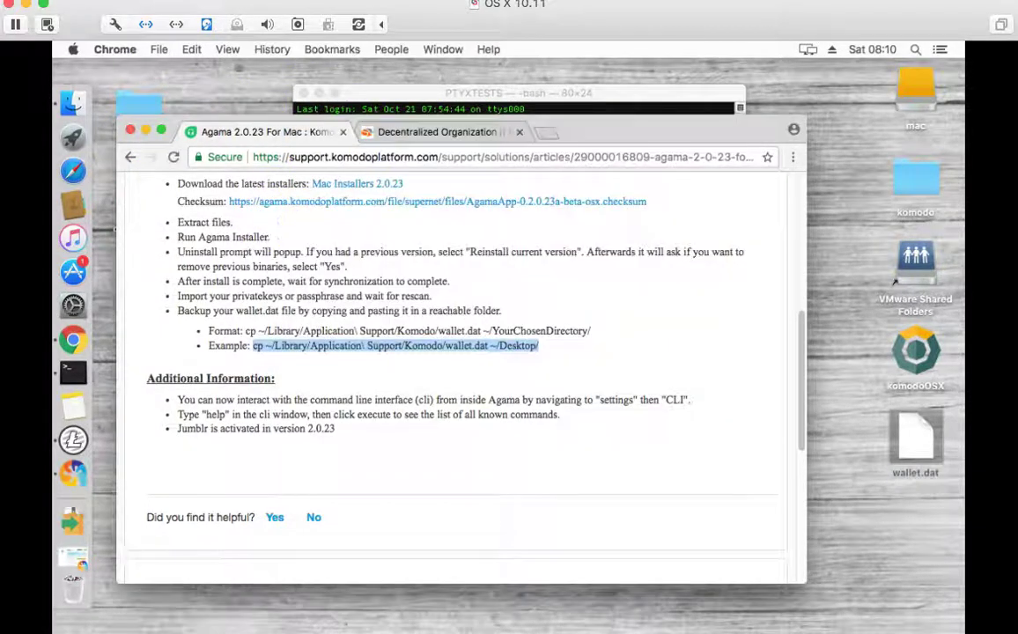
- Restore the Agama window, showing the KMD wallet activating the best chain
click(73, 473)
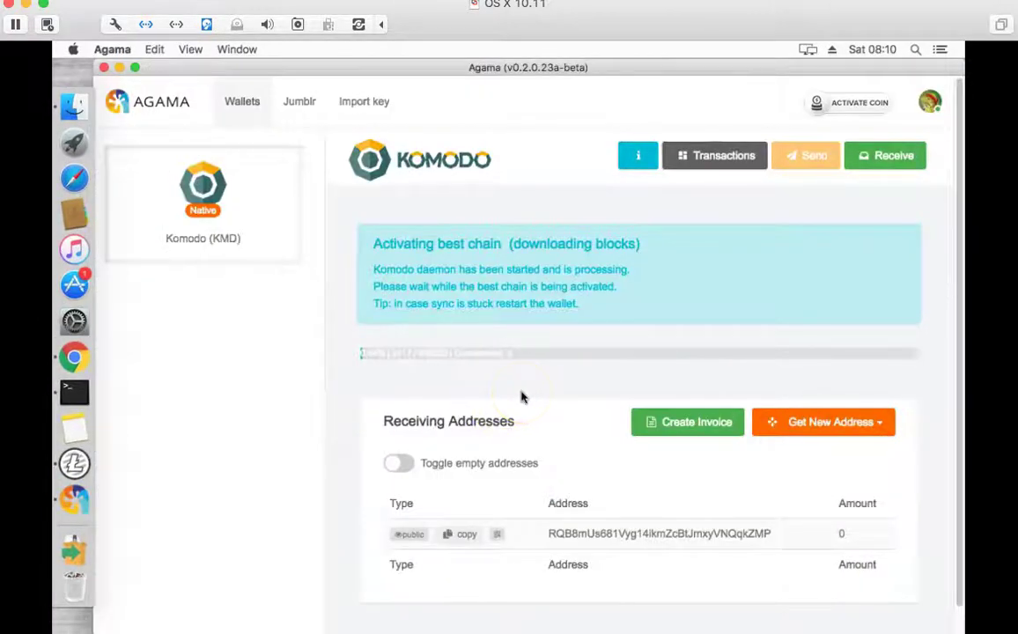
scroll(519, 398, down, 1)
scroll(520, 398, up, 1)
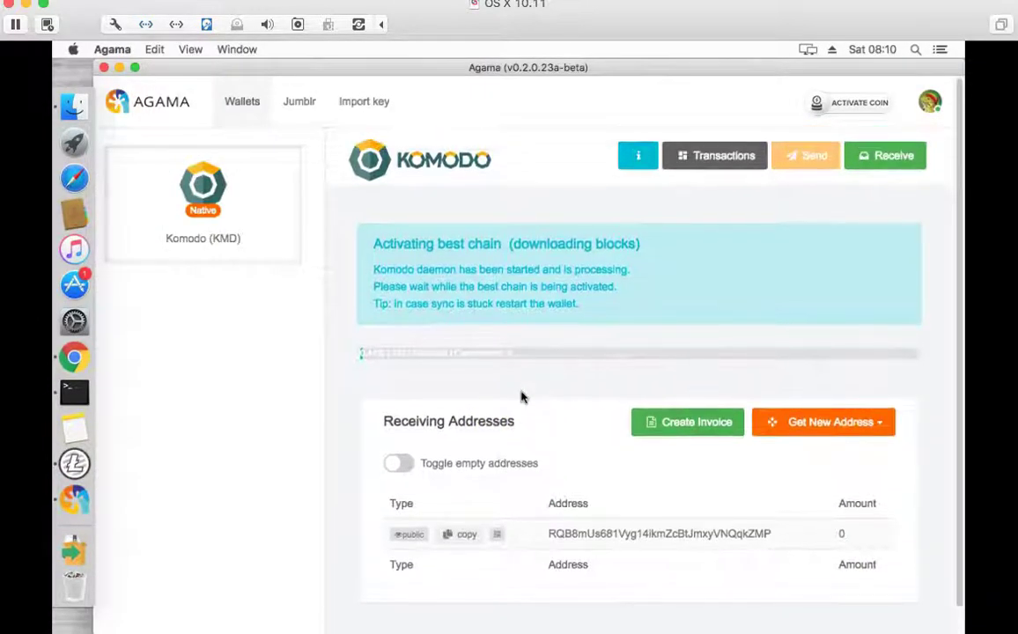